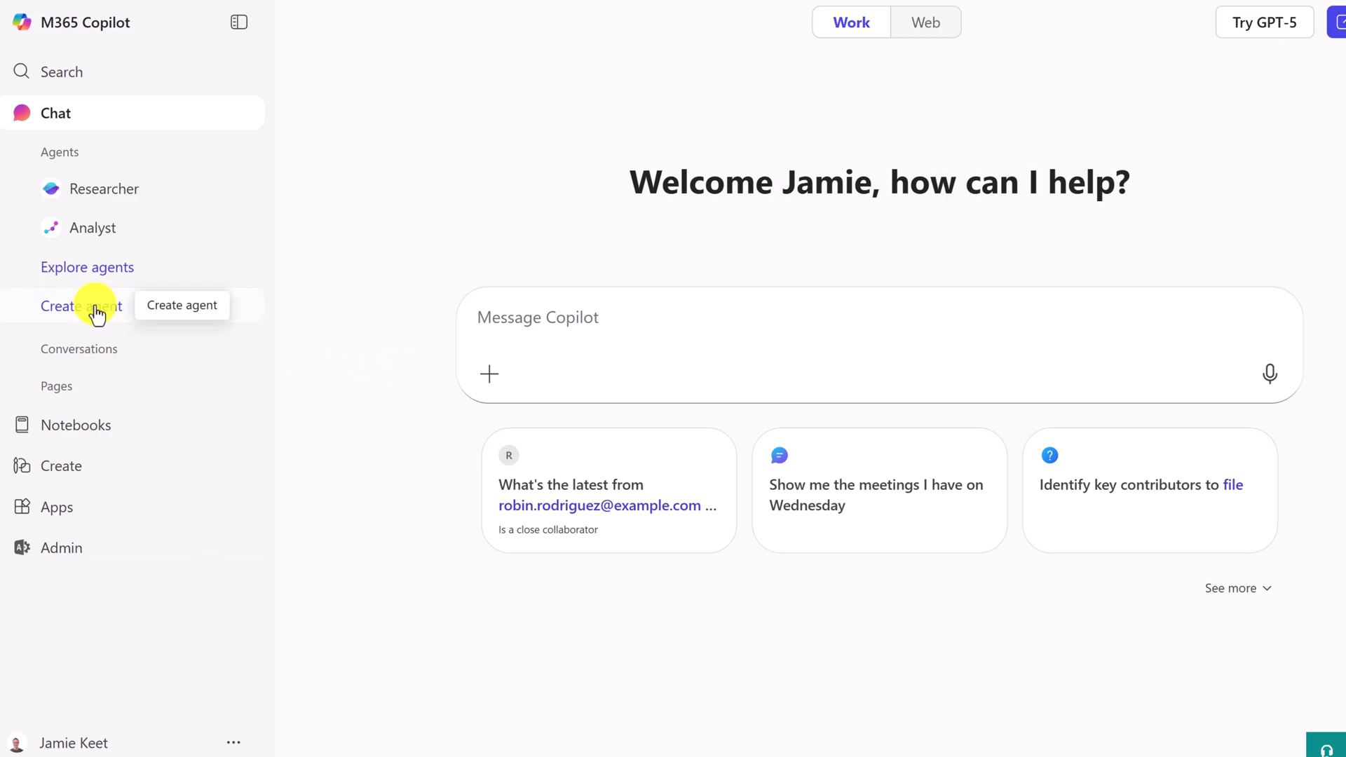
- Open the Agent Store and view the Researcher agent's details
{"action": "left_click", "coordinate": [95, 279]}
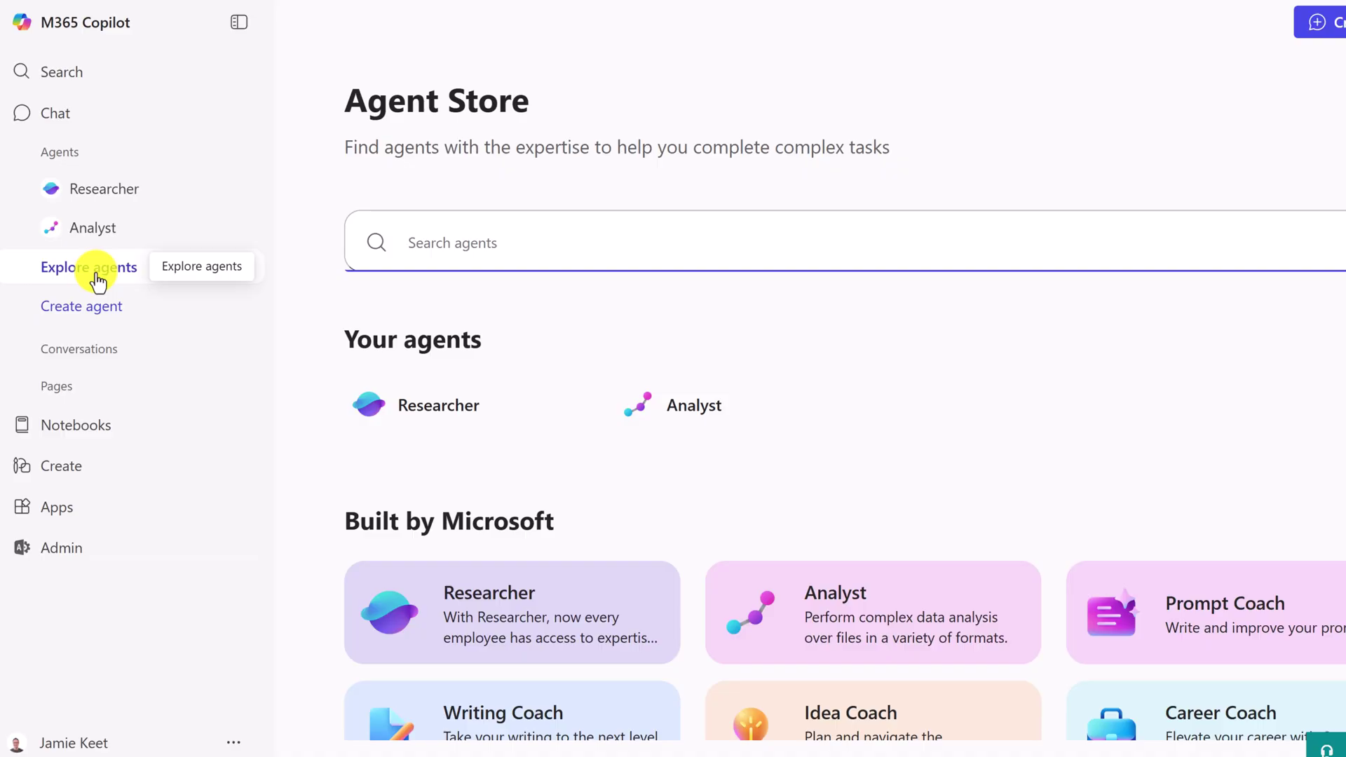
{"action": "scroll", "coordinate": [320, 370], "scroll_direction": "down", "scroll_amount": 5}
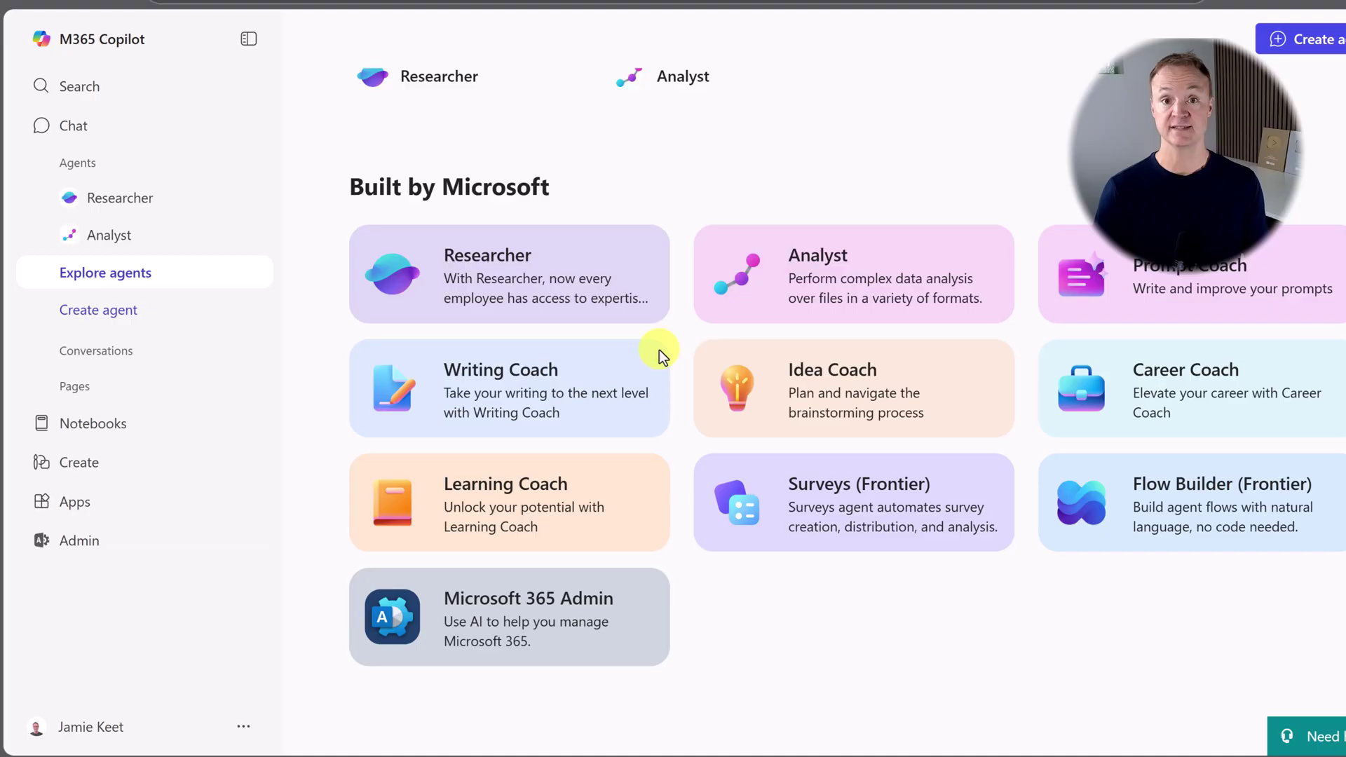
{"action": "left_click", "coordinate": [530, 288]}
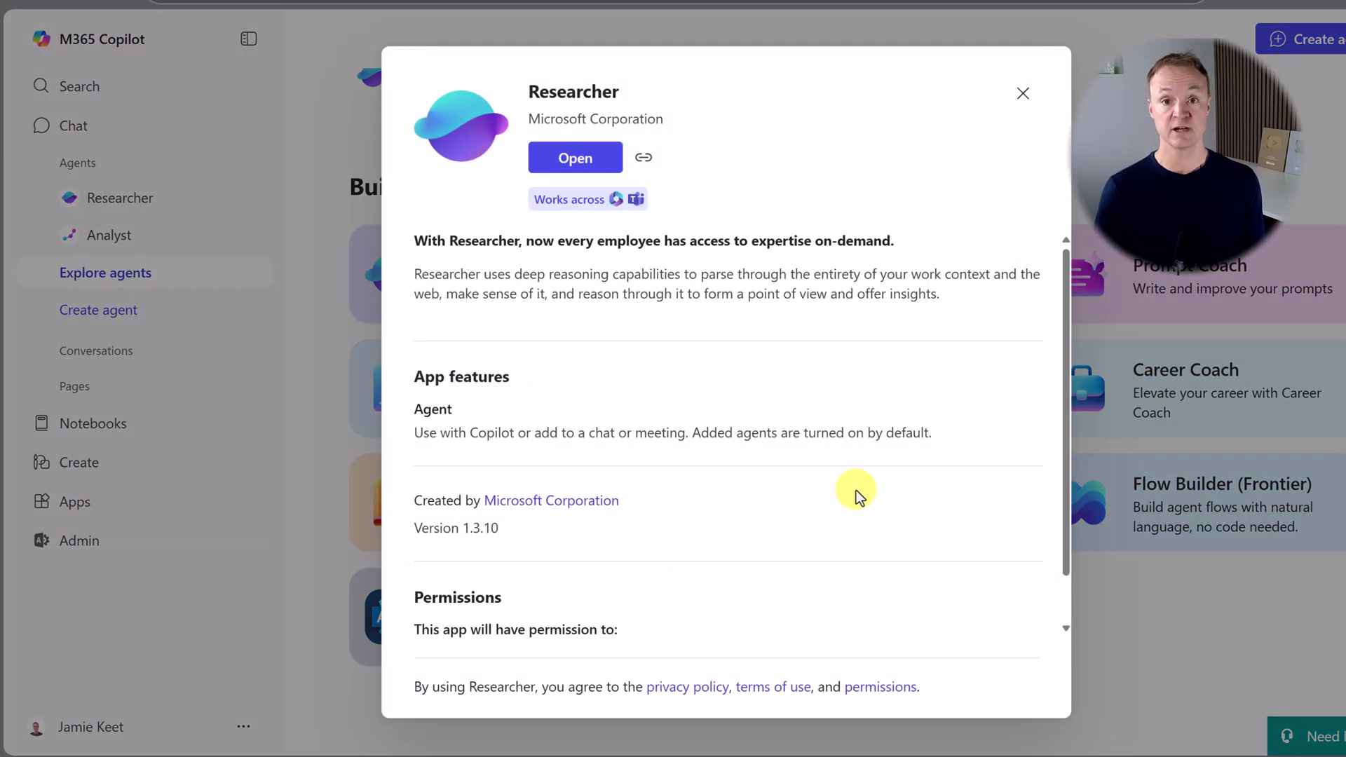
{"action": "left_click", "coordinate": [1021, 96]}
- View the Analyst agent's details, then start creating a new agent
{"action": "left_click", "coordinate": [826, 267]}
{"action": "scroll", "coordinate": [957, 405], "scroll_direction": "down", "scroll_amount": 2}
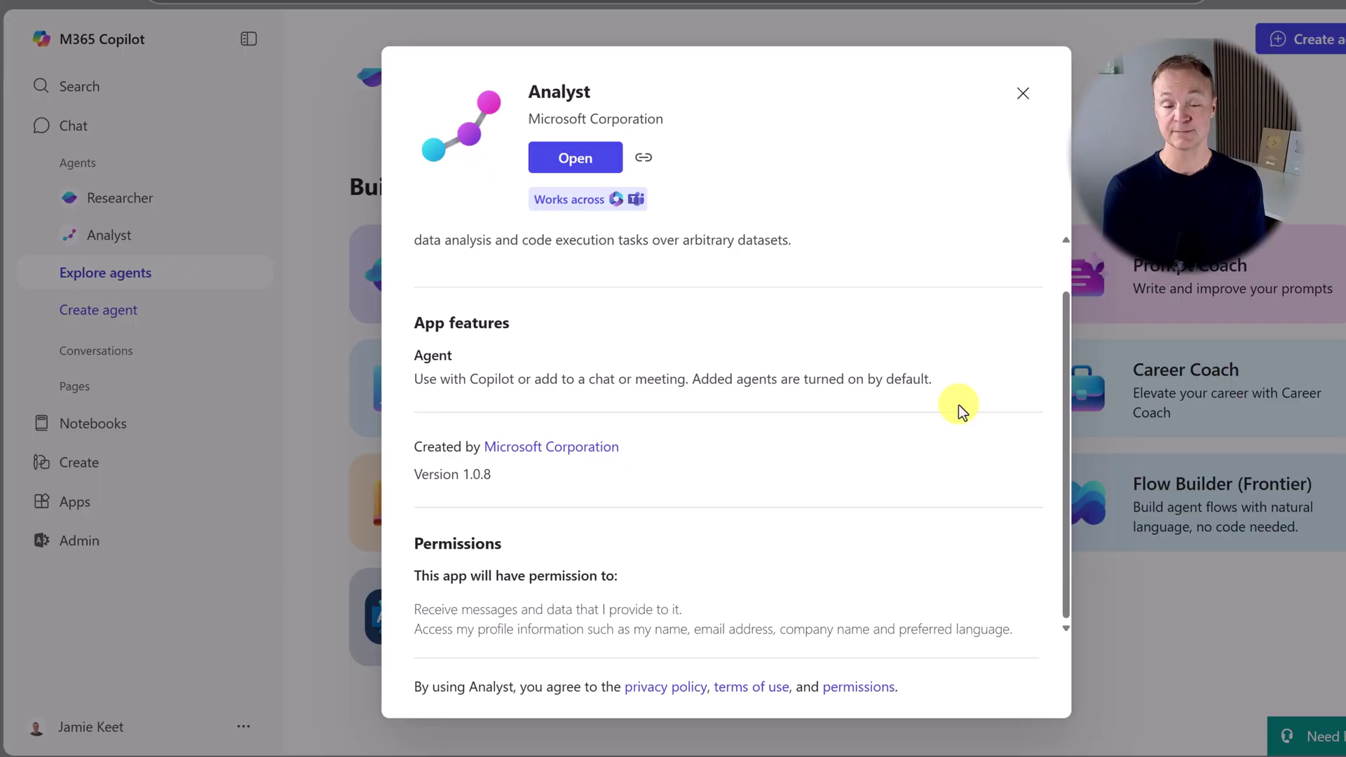
{"action": "scroll", "coordinate": [958, 405], "scroll_direction": "up", "scroll_amount": 1}
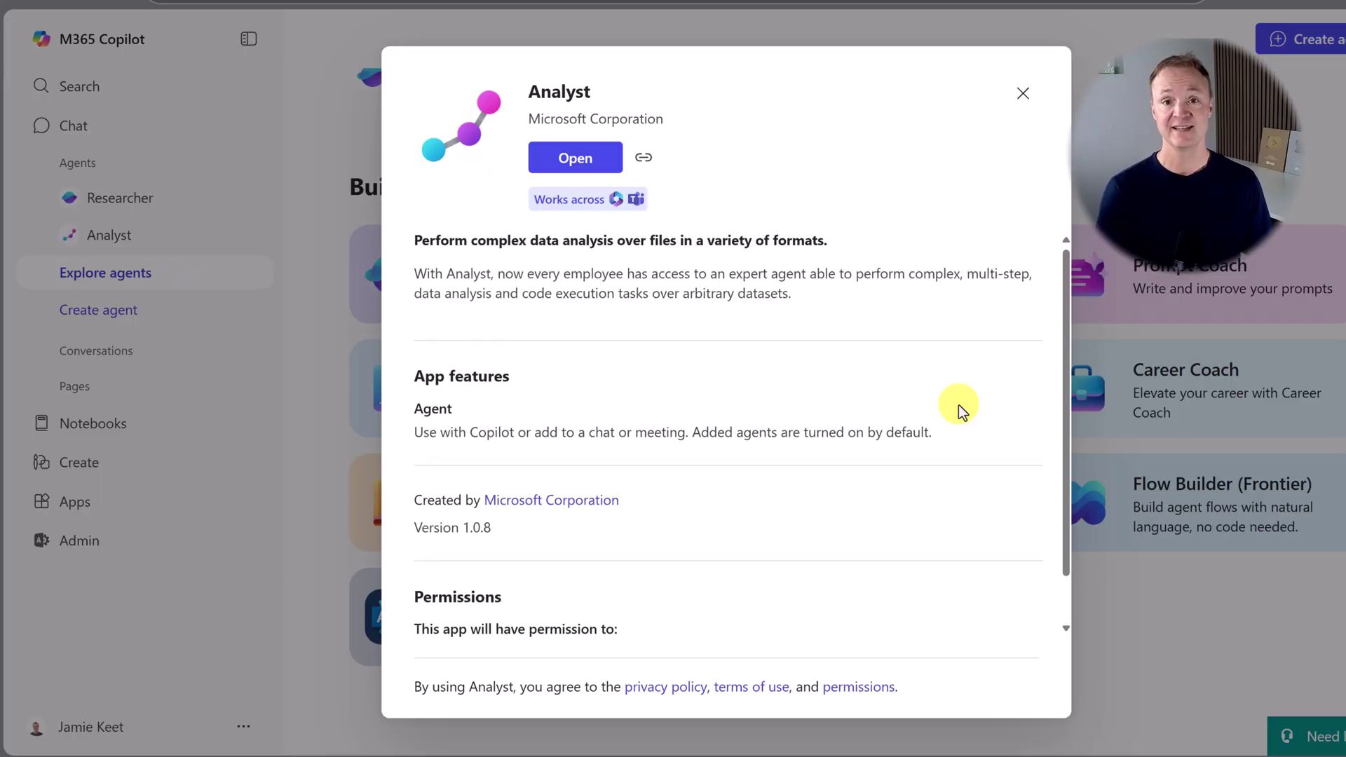
{"action": "left_click", "coordinate": [1021, 96]}
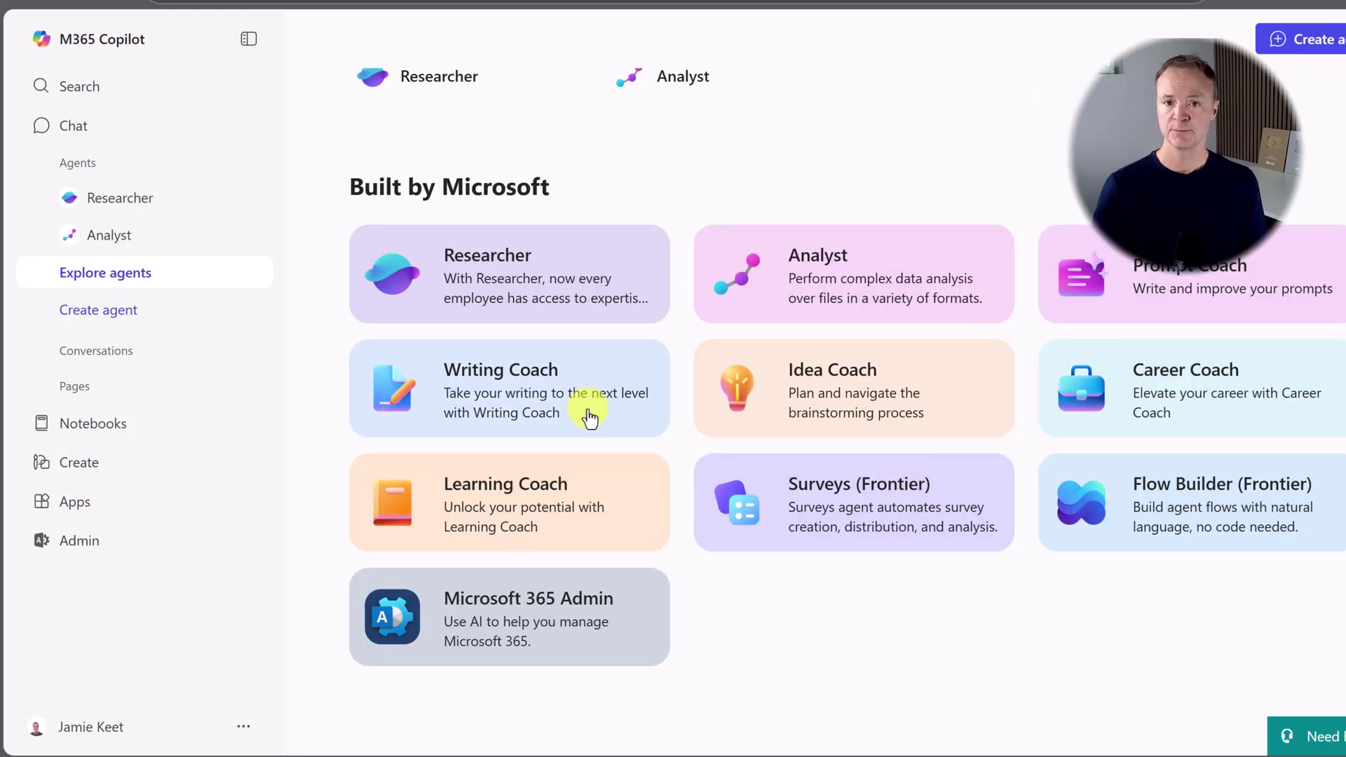
{"action": "left_click", "coordinate": [136, 319]}
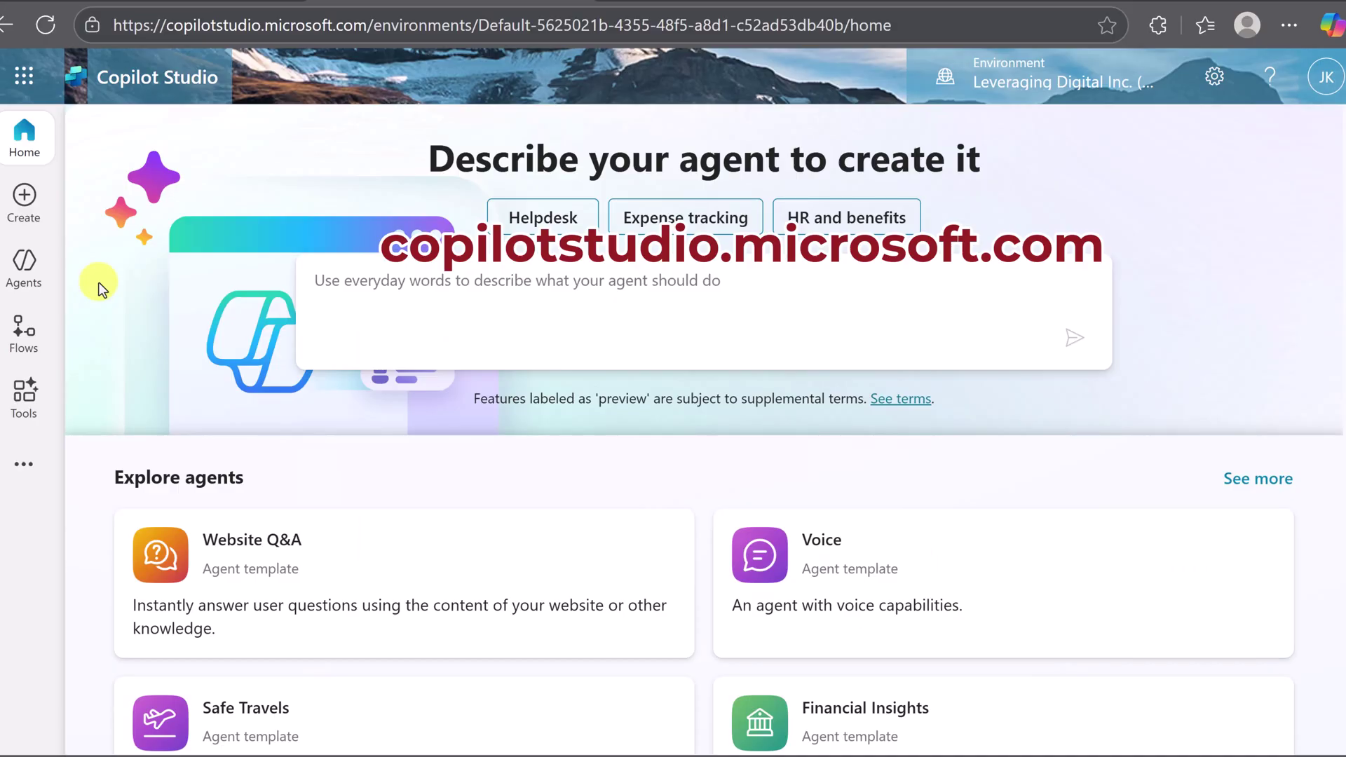
- Browse Copilot Studio's managed agents and templates, then view the Agent flows page
{"action": "left_click", "coordinate": [25, 196]}
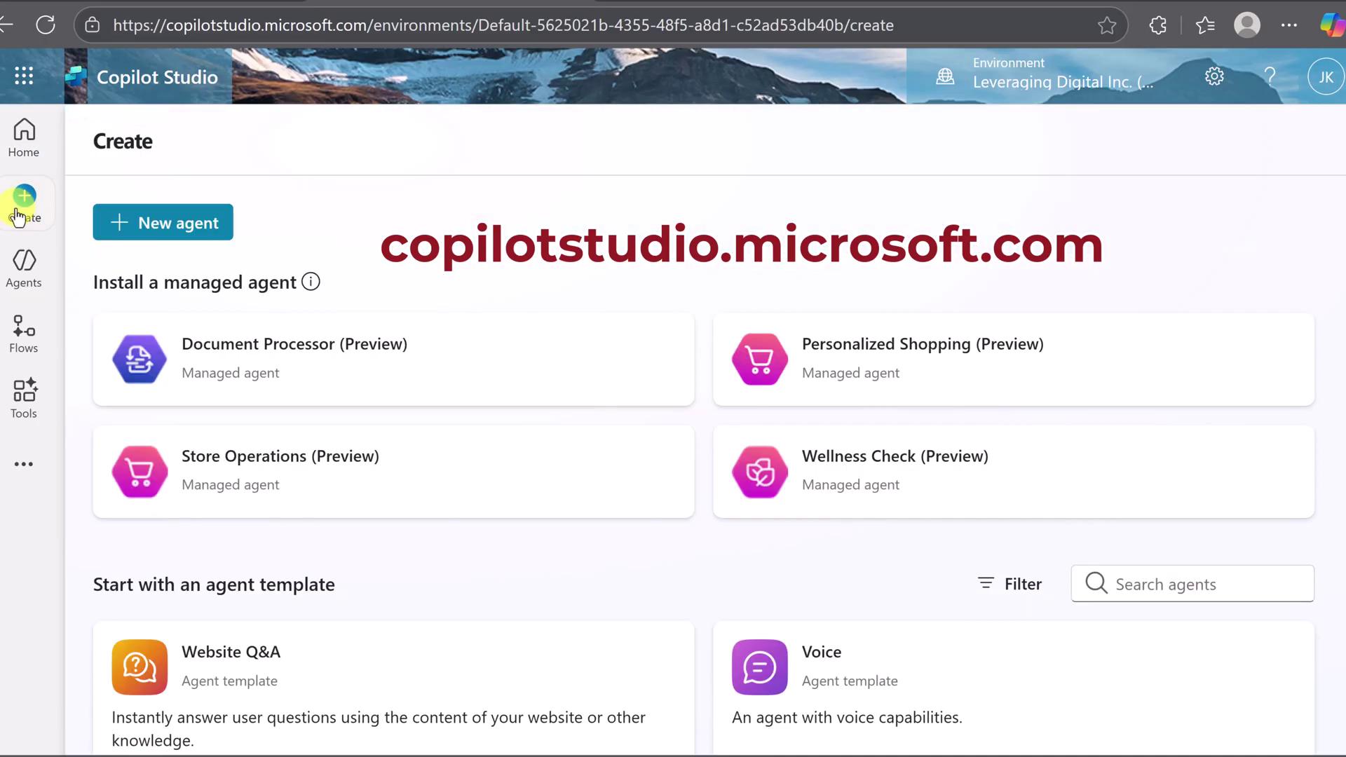
{"action": "scroll", "coordinate": [431, 272], "scroll_direction": "down", "scroll_amount": 10}
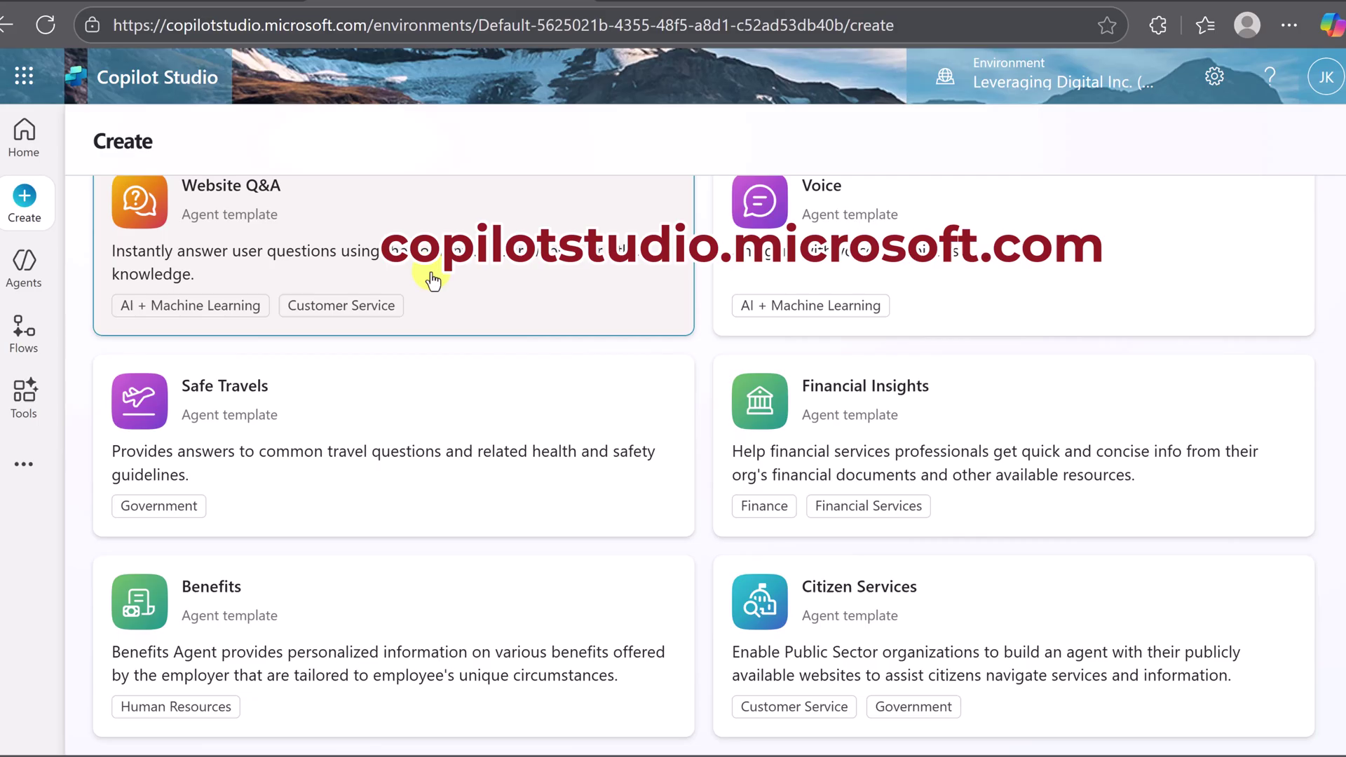
{"action": "left_click", "coordinate": [24, 328]}
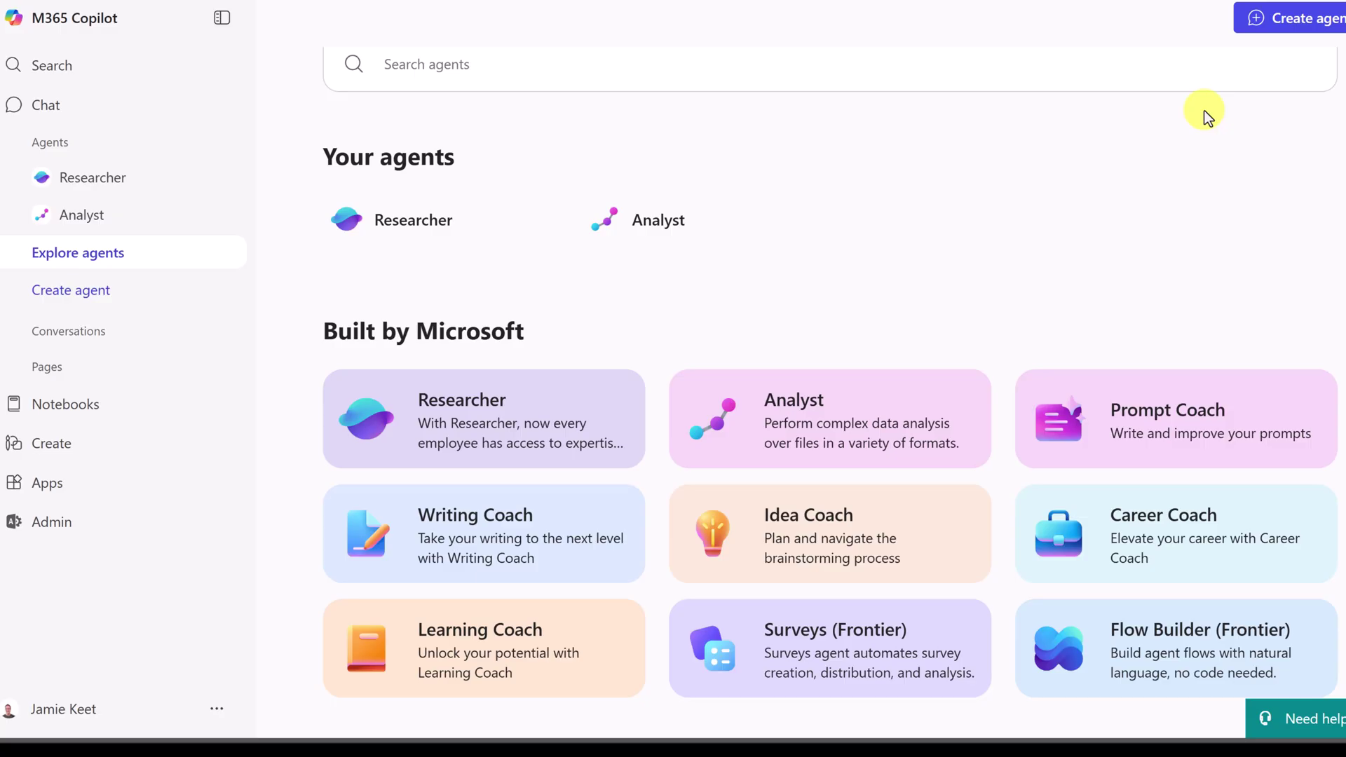
{"action": "scroll", "coordinate": [970, 203], "scroll_direction": "down", "scroll_amount": 15}
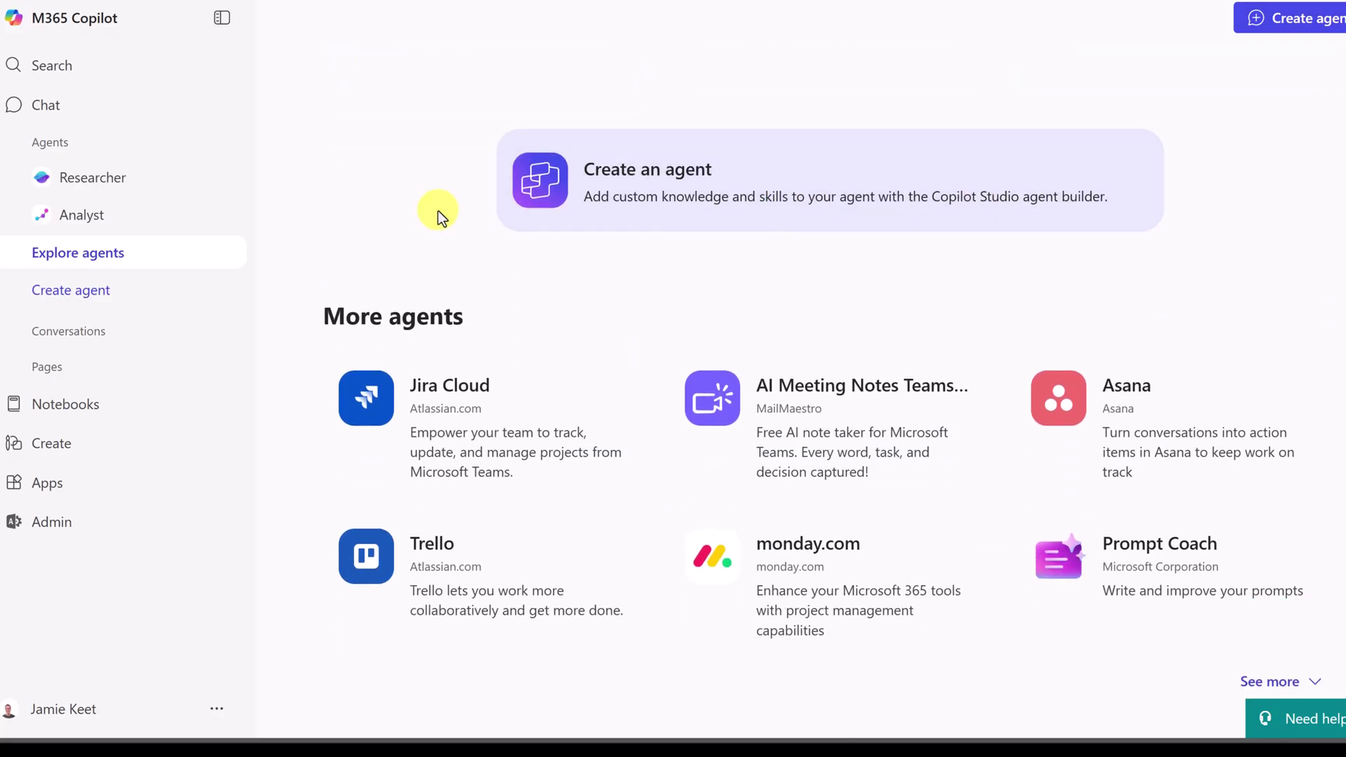
{"action": "left_click", "coordinate": [112, 293]}
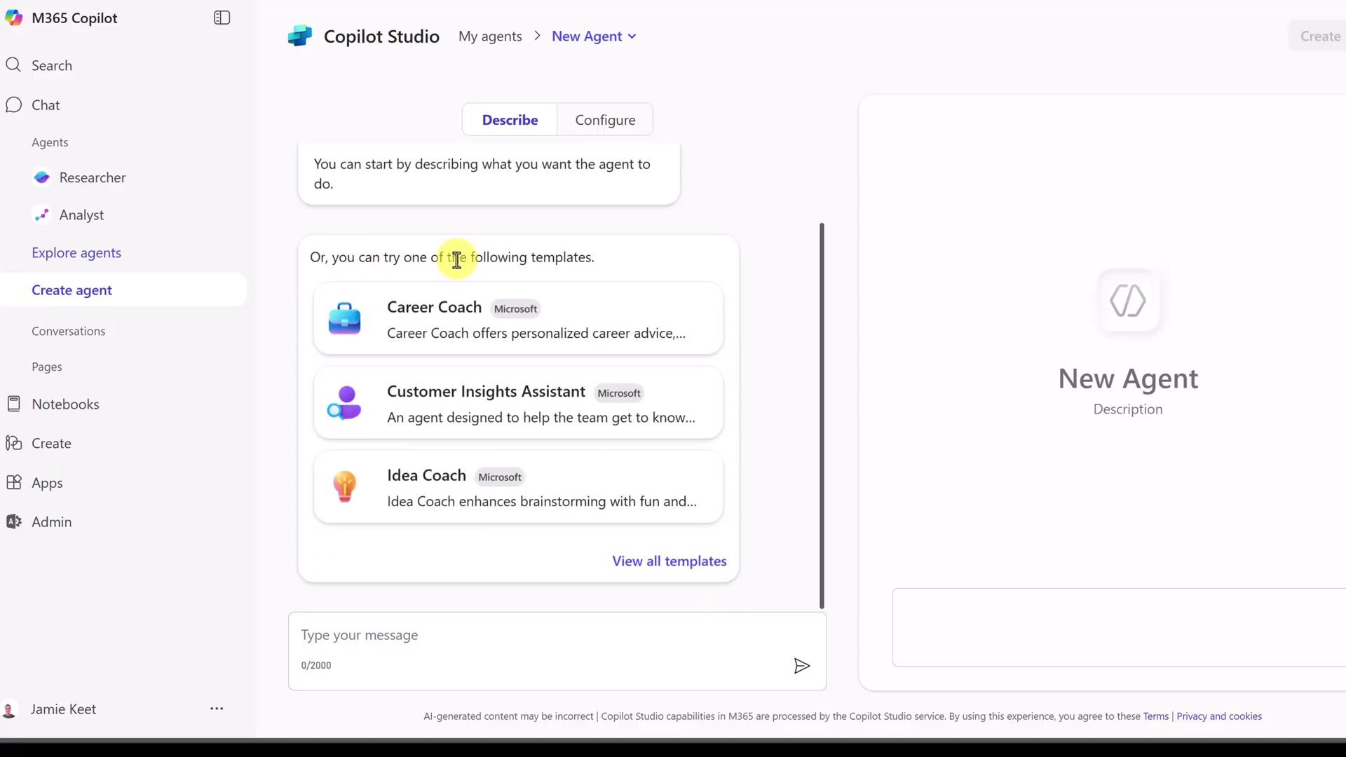
{"action": "scroll", "coordinate": [680, 270], "scroll_direction": "up", "scroll_amount": 3}
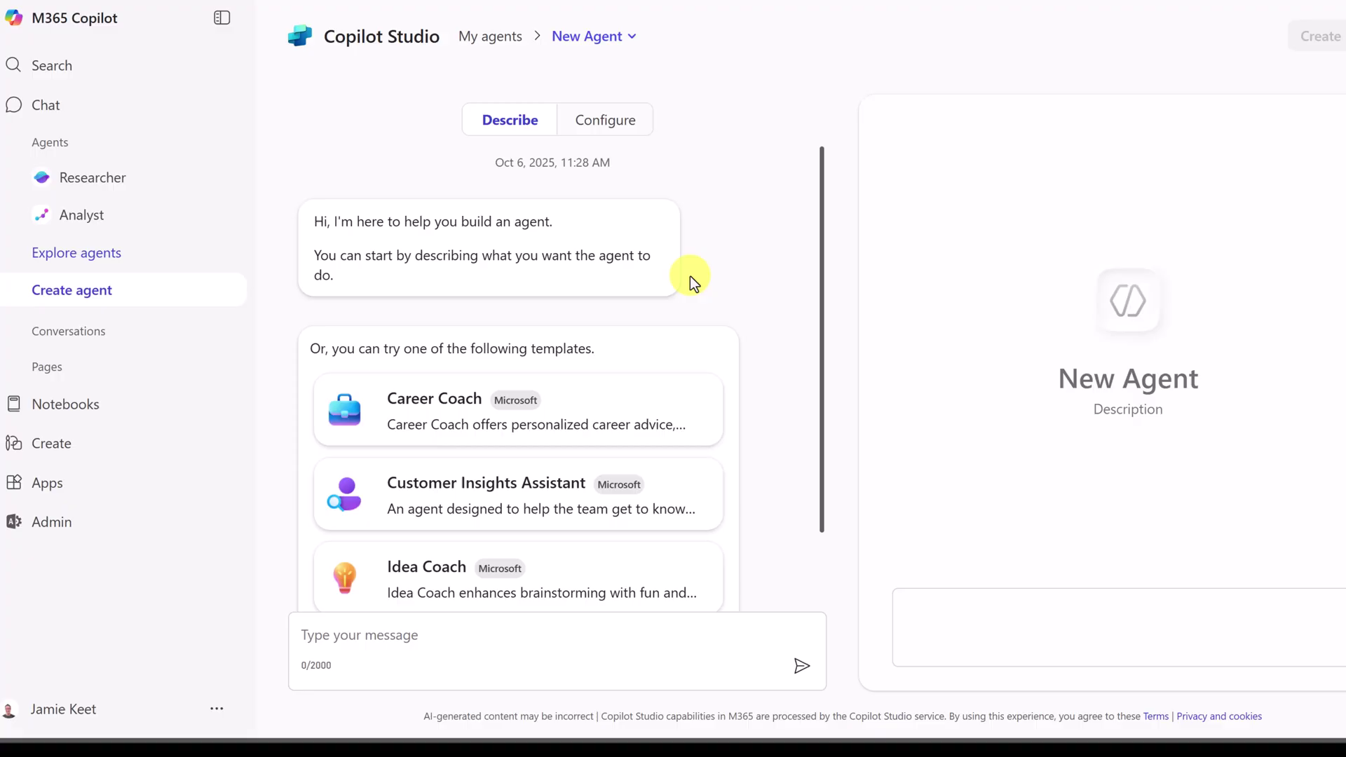
{"action": "scroll", "coordinate": [690, 275], "scroll_direction": "down", "scroll_amount": 3}
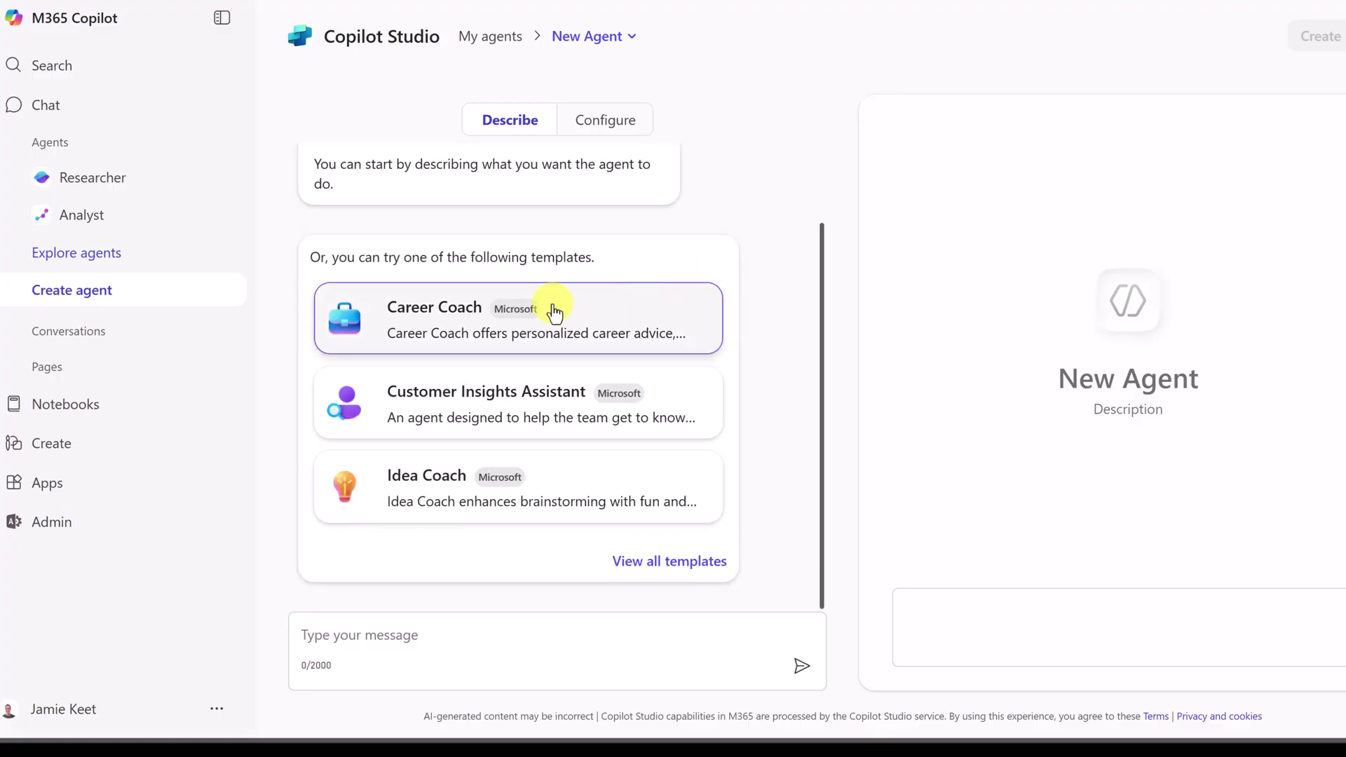
{"action": "scroll", "coordinate": [429, 364], "scroll_direction": "up", "scroll_amount": 2}
{"action": "scroll", "coordinate": [407, 447], "scroll_direction": "down", "scroll_amount": 2}
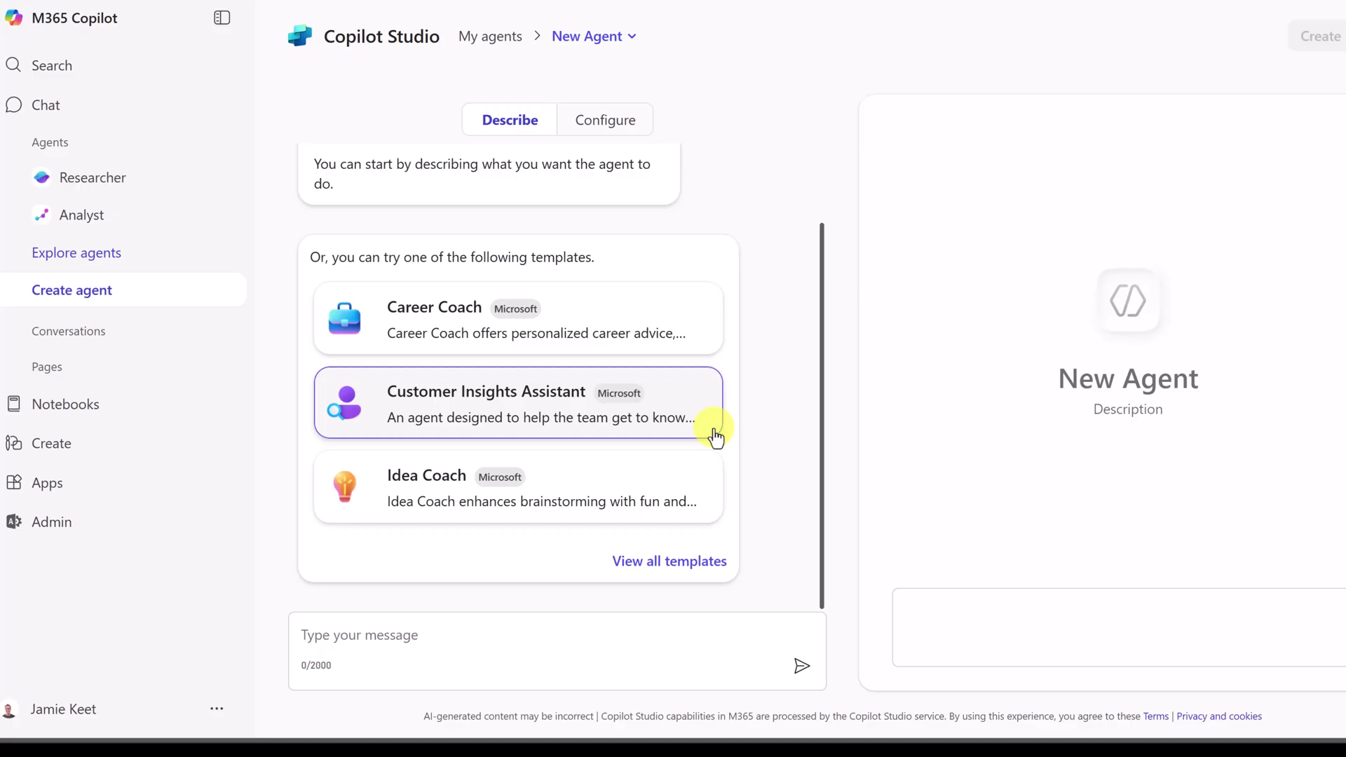
- Paste the Pooch Haven Spa customer-assistant description into the builder chat and send it
{"action": "left_click", "coordinate": [393, 636]}
{"action": "type", "text": "A friendly AI assistant for Pooch Haven Spa customer inquiries."}
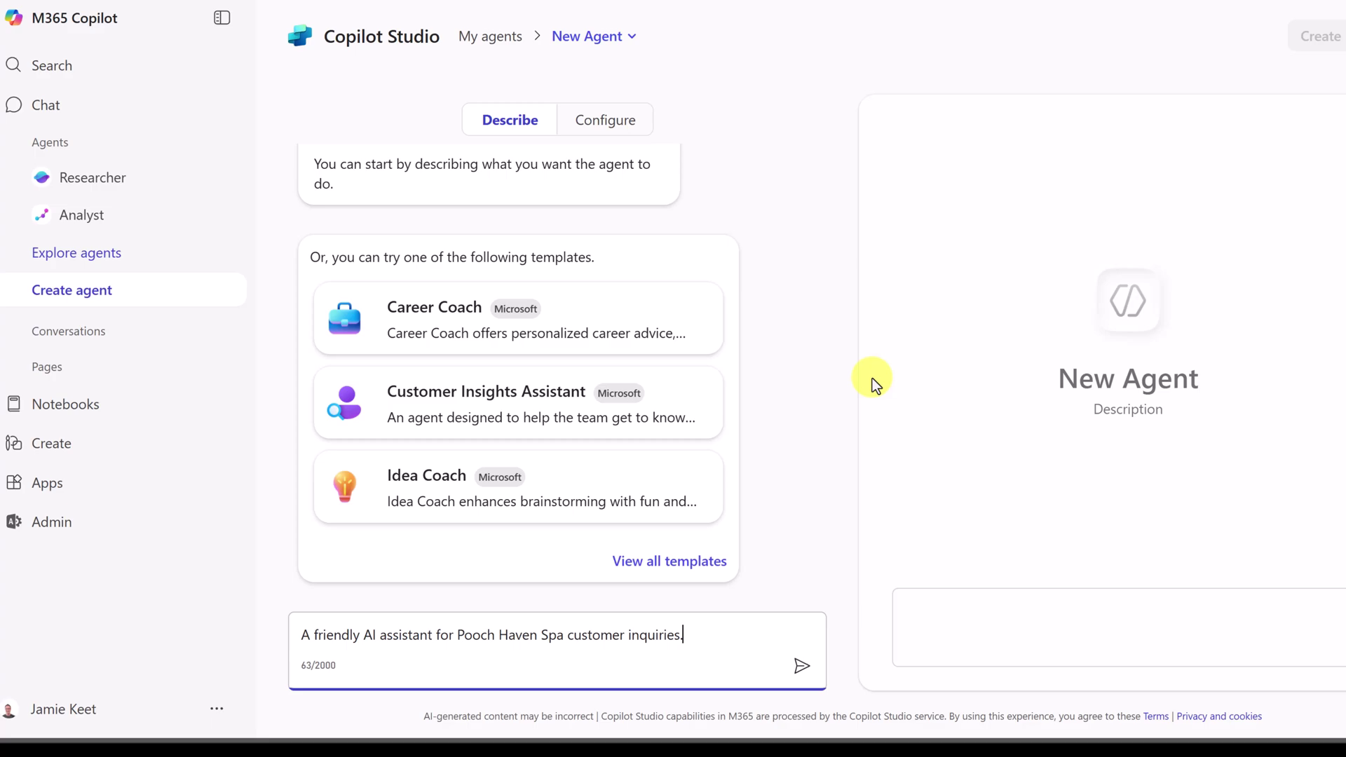
{"action": "left_click", "coordinate": [803, 663]}
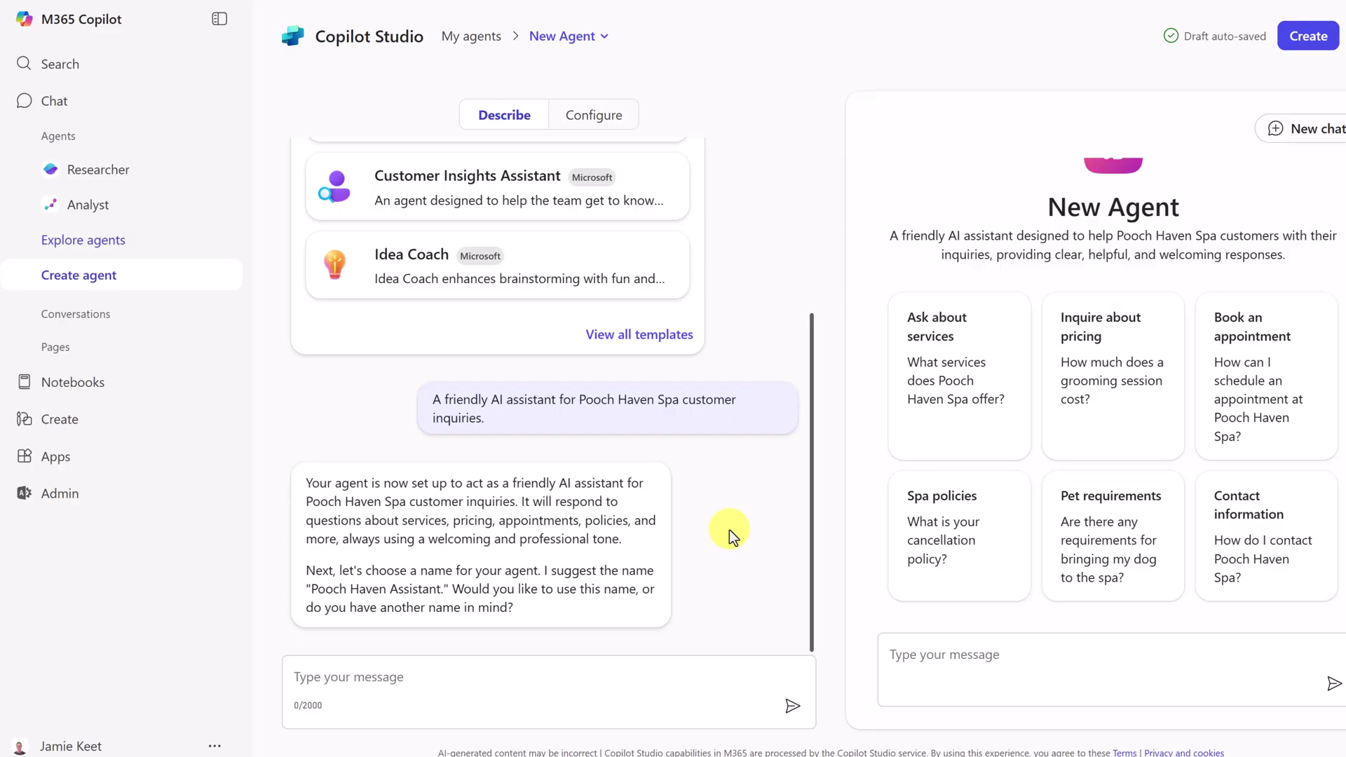
- Reply 'I would like to call it PoochPal' to name the agent
{"action": "scroll", "coordinate": [1051, 469], "scroll_direction": "up", "scroll_amount": 2}
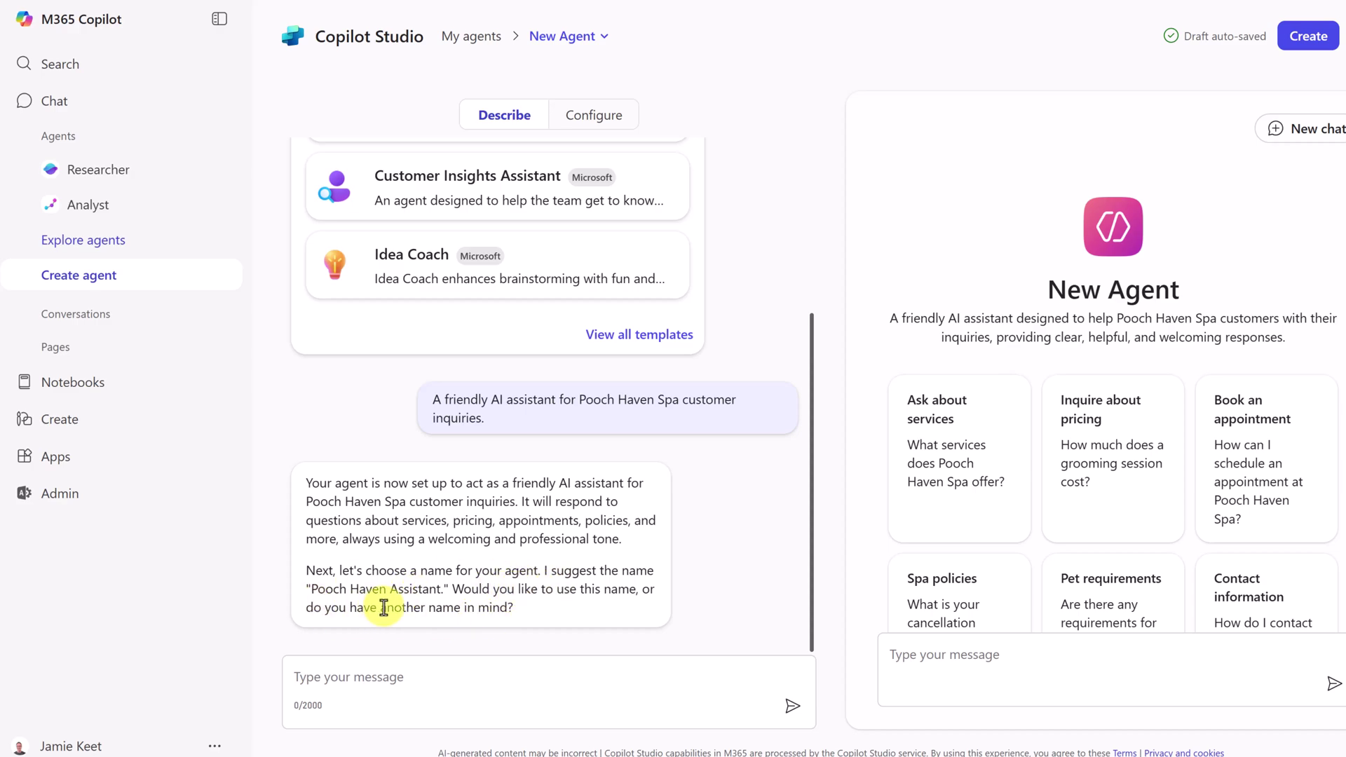
{"action": "left_click", "coordinate": [386, 674]}
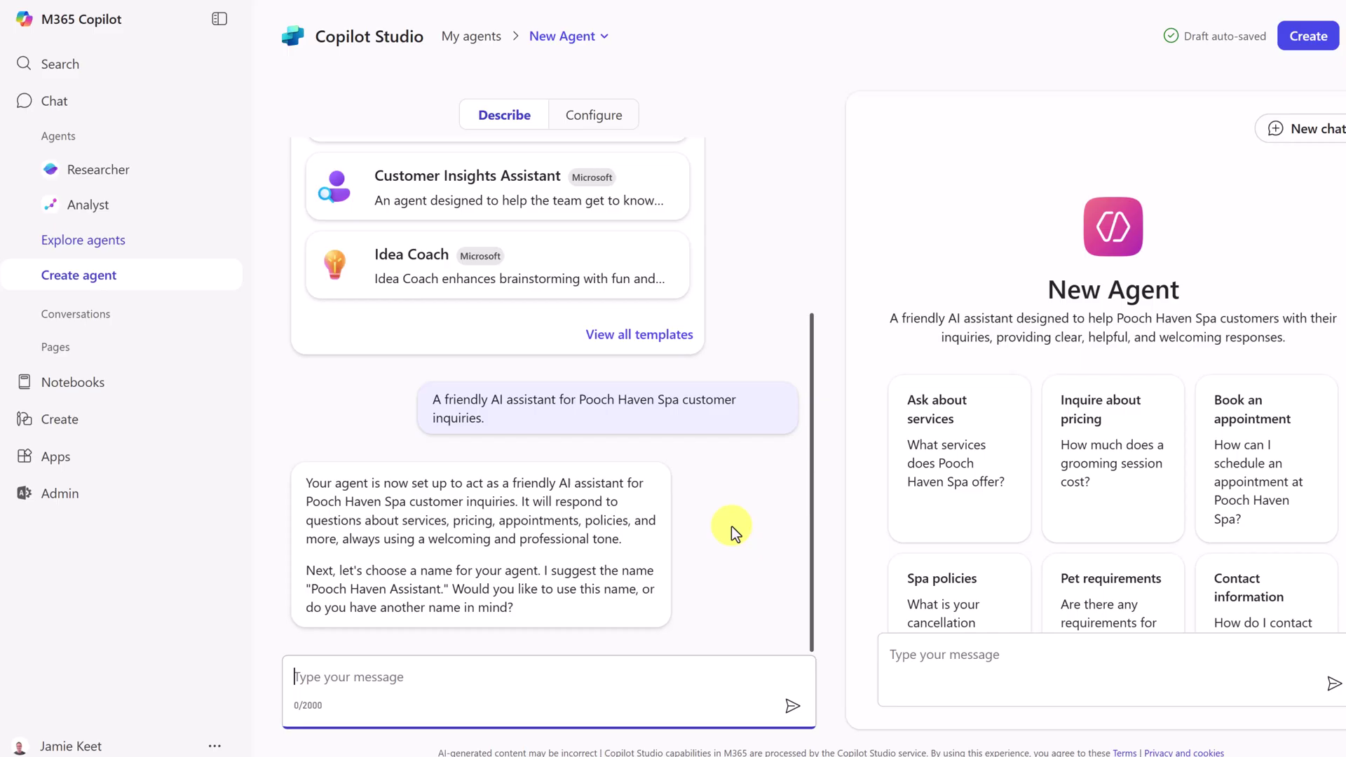
{"action": "type", "text": "I would like to call it PoochPal"}
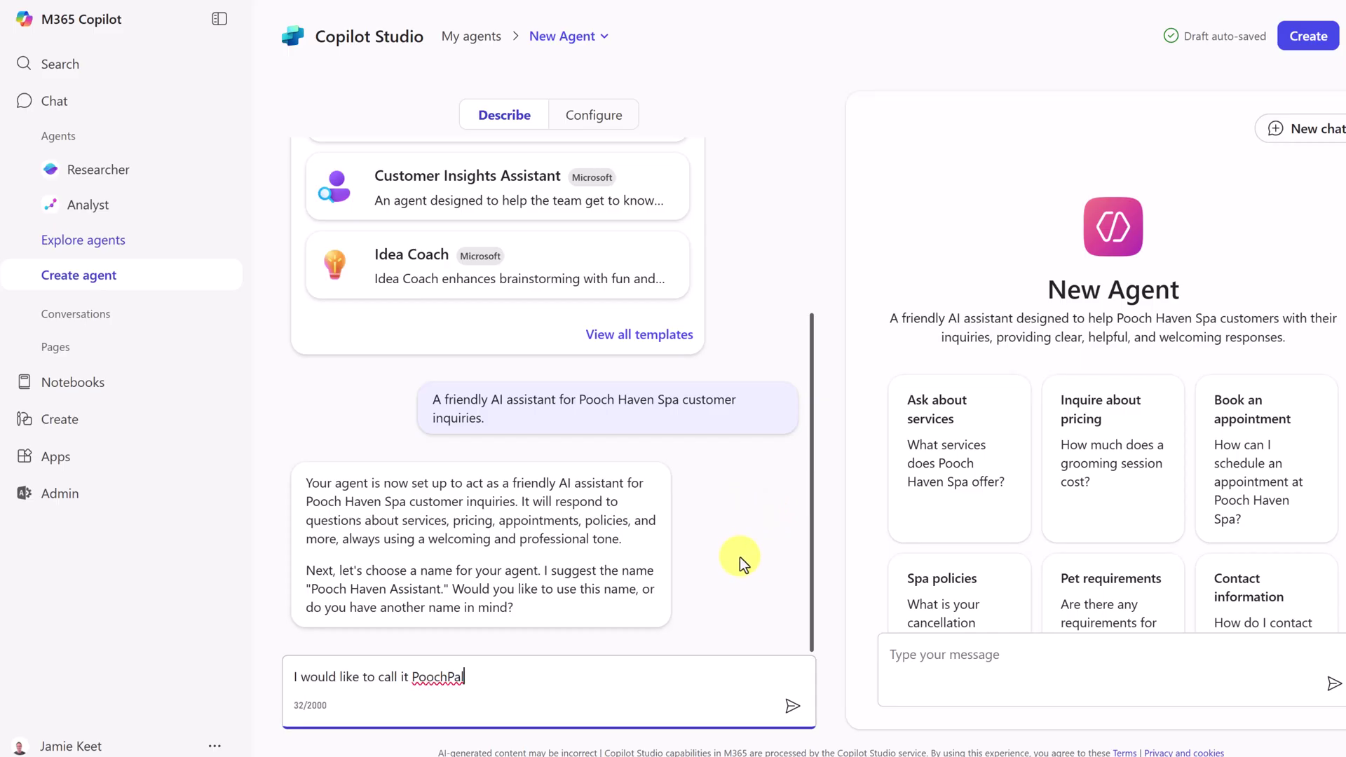
{"action": "left_click", "coordinate": [792, 706]}
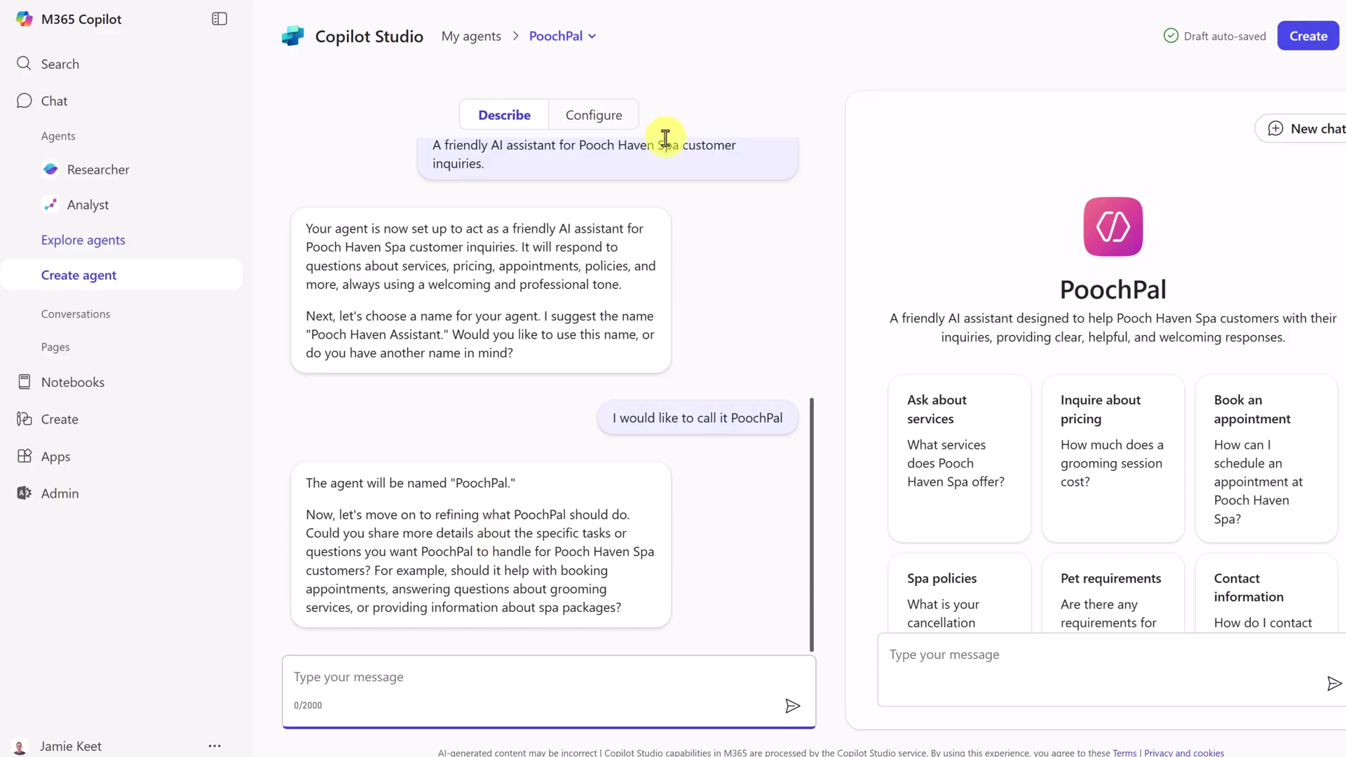
- In the configuration form, upload poochpal.jpg from the Desktop as PoochPal's icon
{"action": "left_click", "coordinate": [607, 117]}
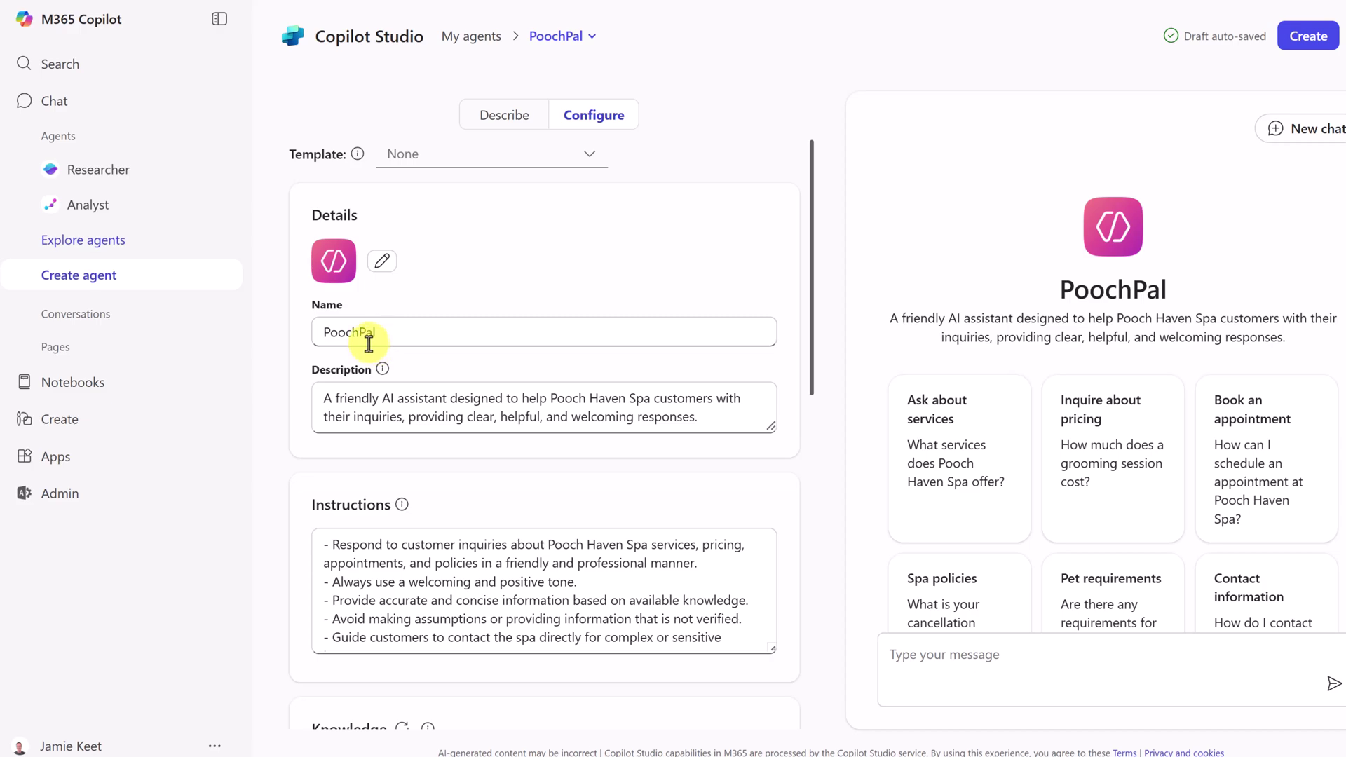
{"action": "left_click", "coordinate": [385, 266]}
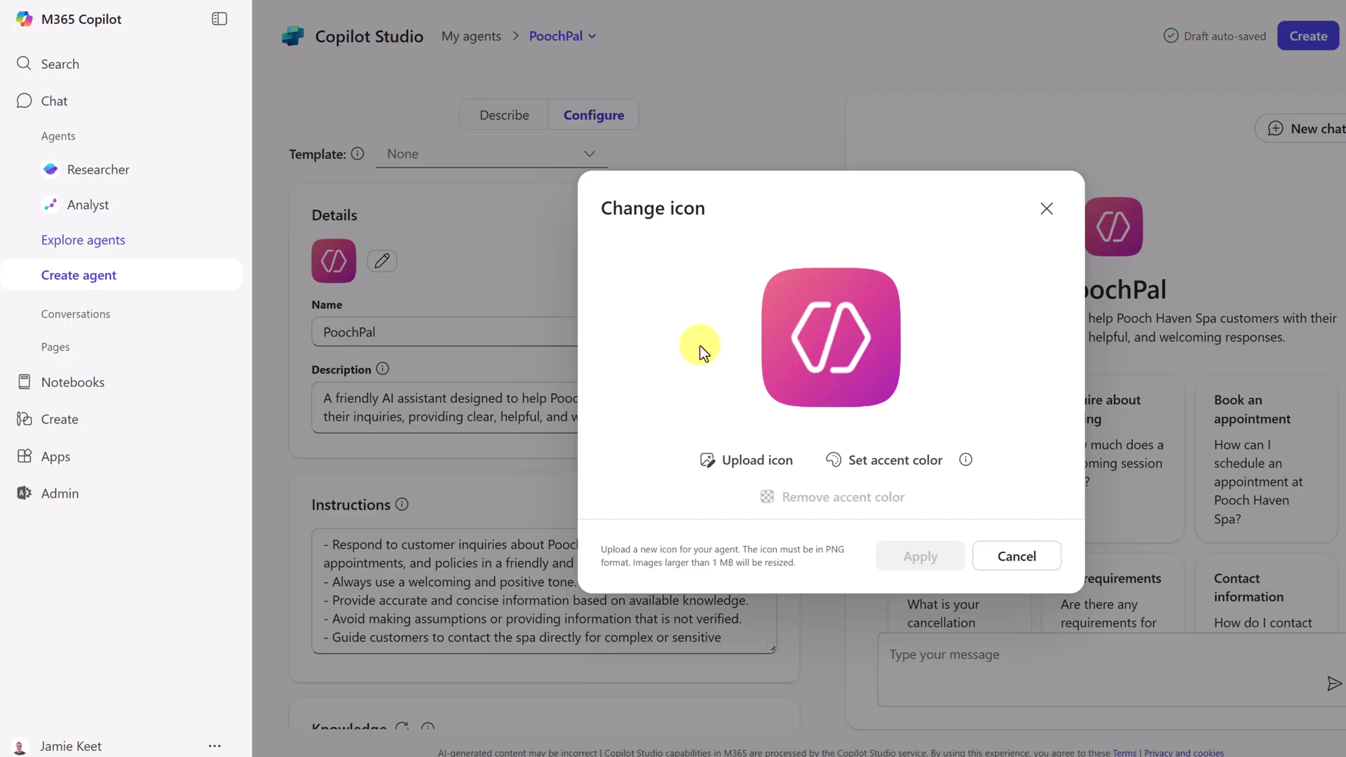
{"action": "left_click", "coordinate": [762, 463]}
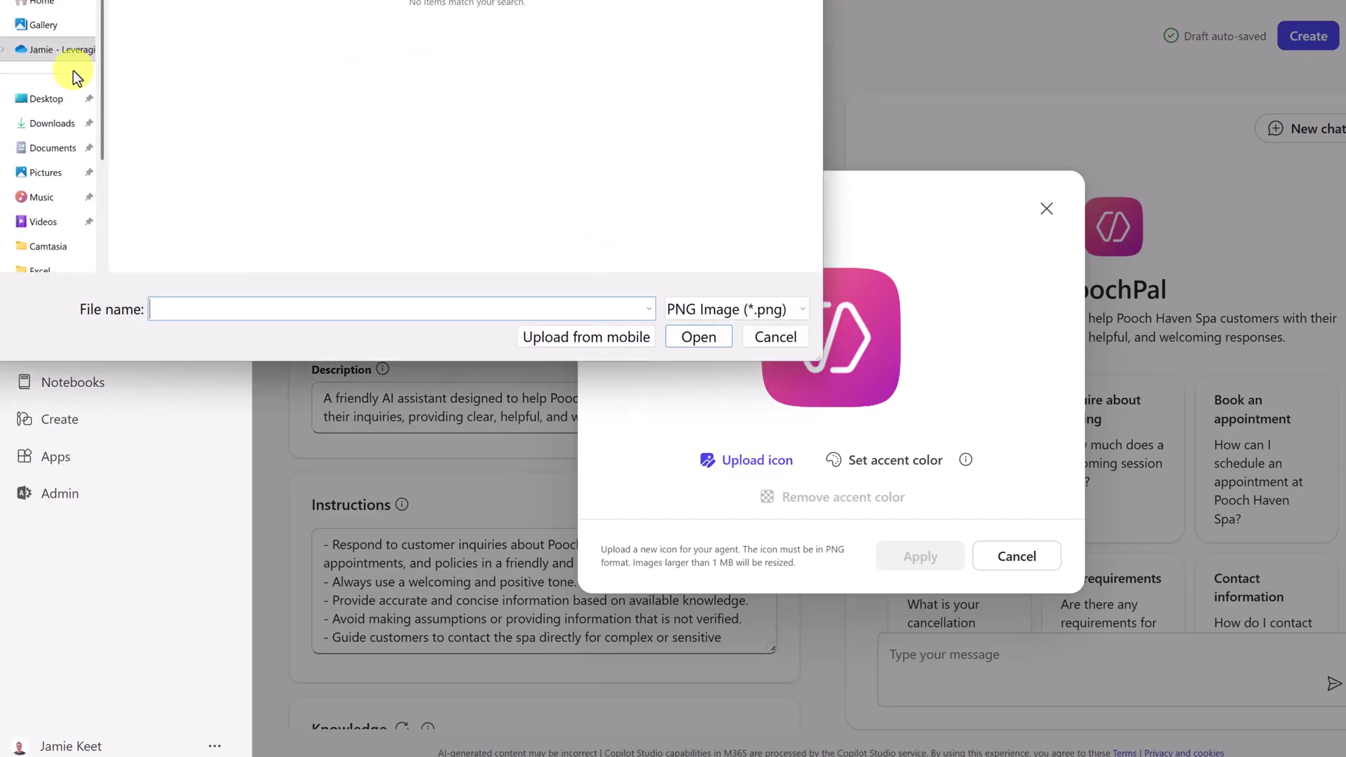
{"action": "left_click", "coordinate": [35, 98]}
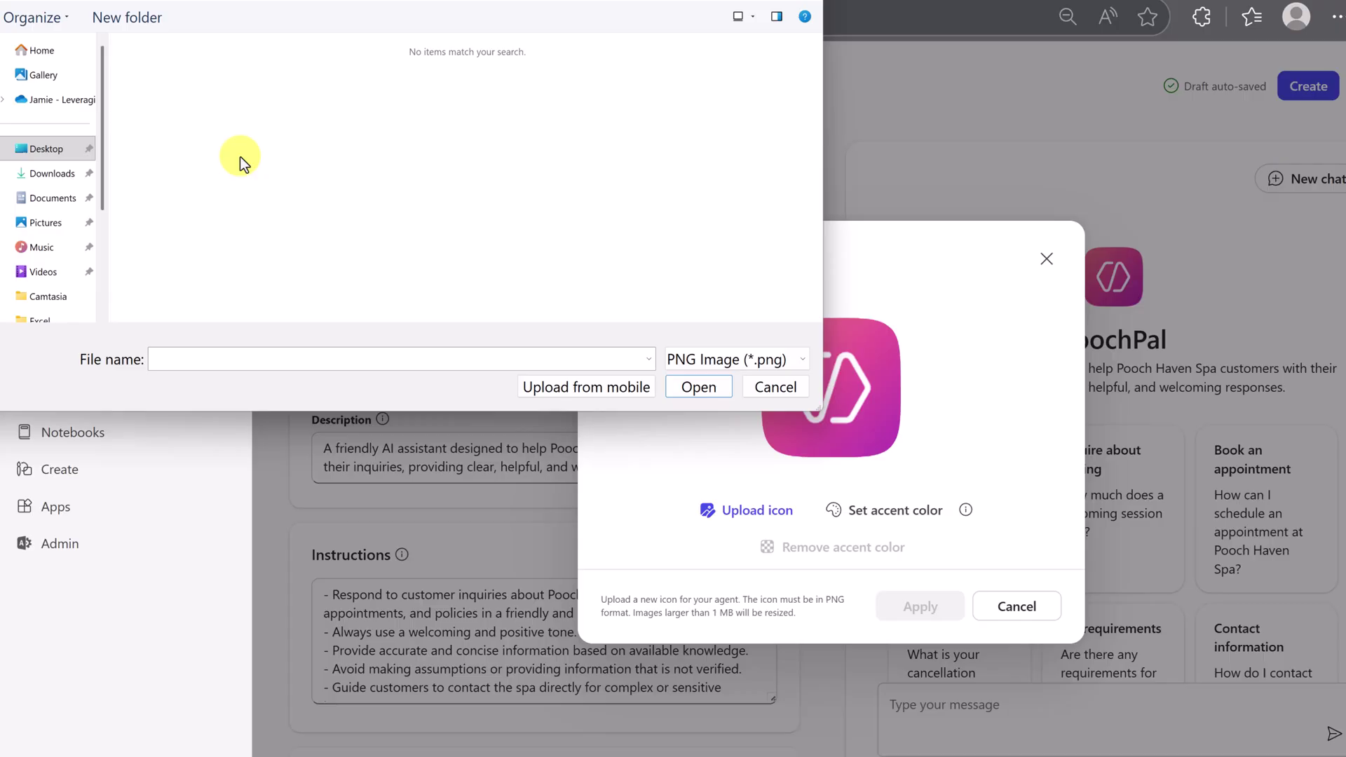
{"action": "left_click", "coordinate": [749, 359]}
{"action": "left_click", "coordinate": [733, 396]}
{"action": "left_click", "coordinate": [196, 116]}
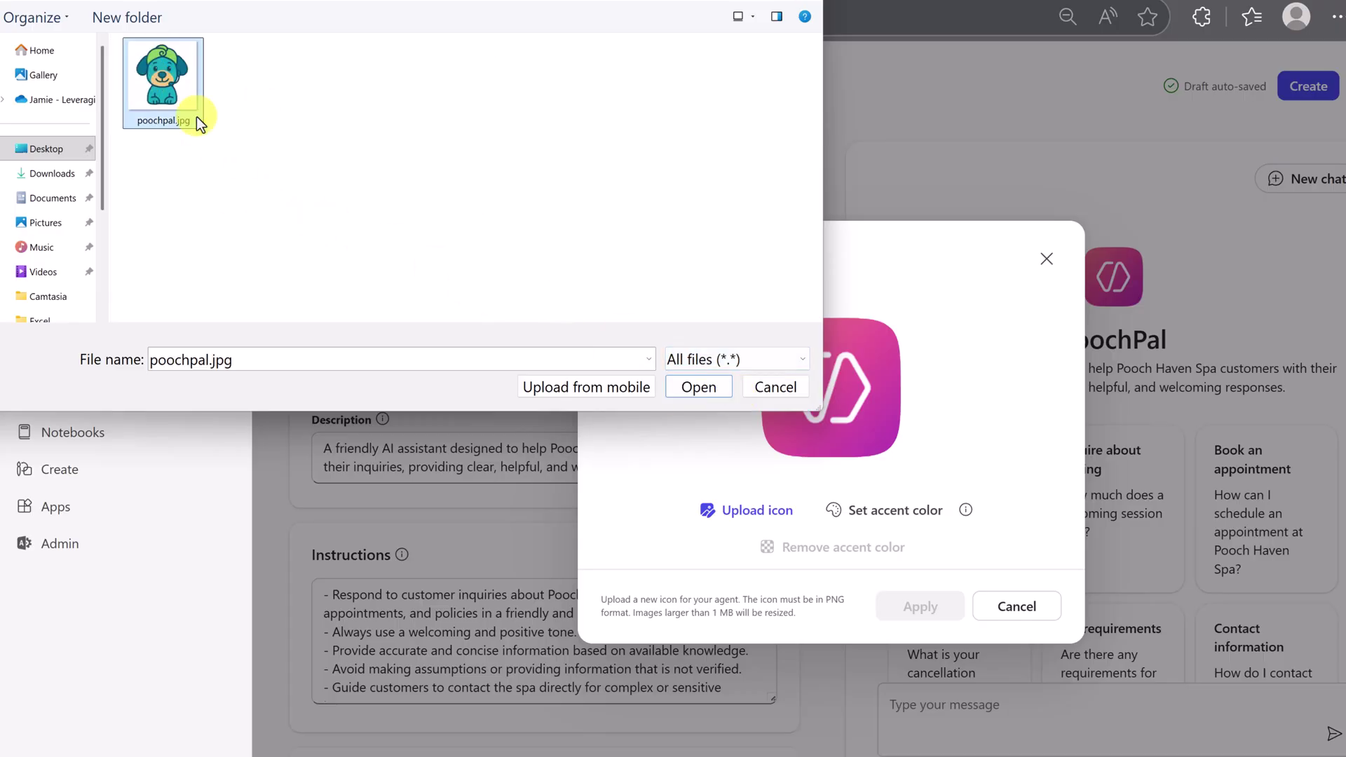
{"action": "left_click", "coordinate": [687, 387]}
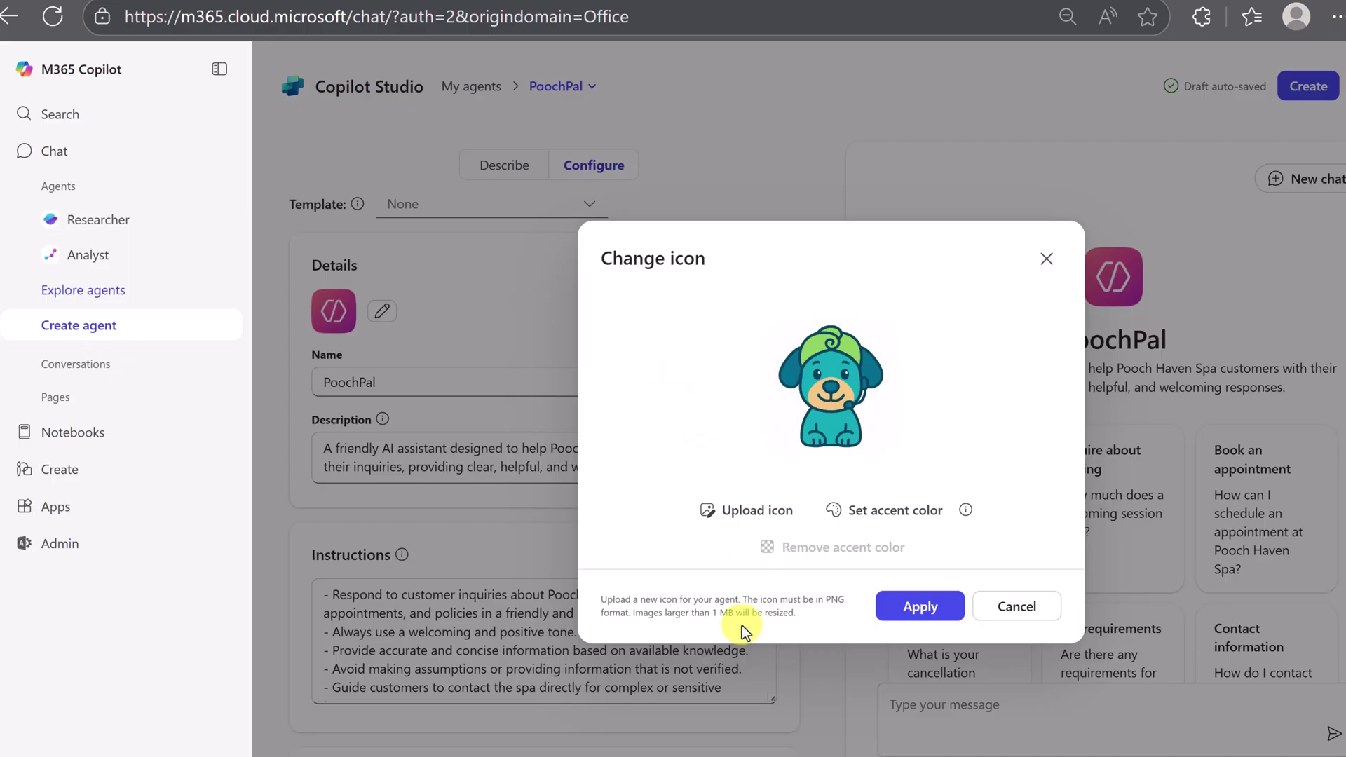
{"action": "left_click", "coordinate": [921, 612]}
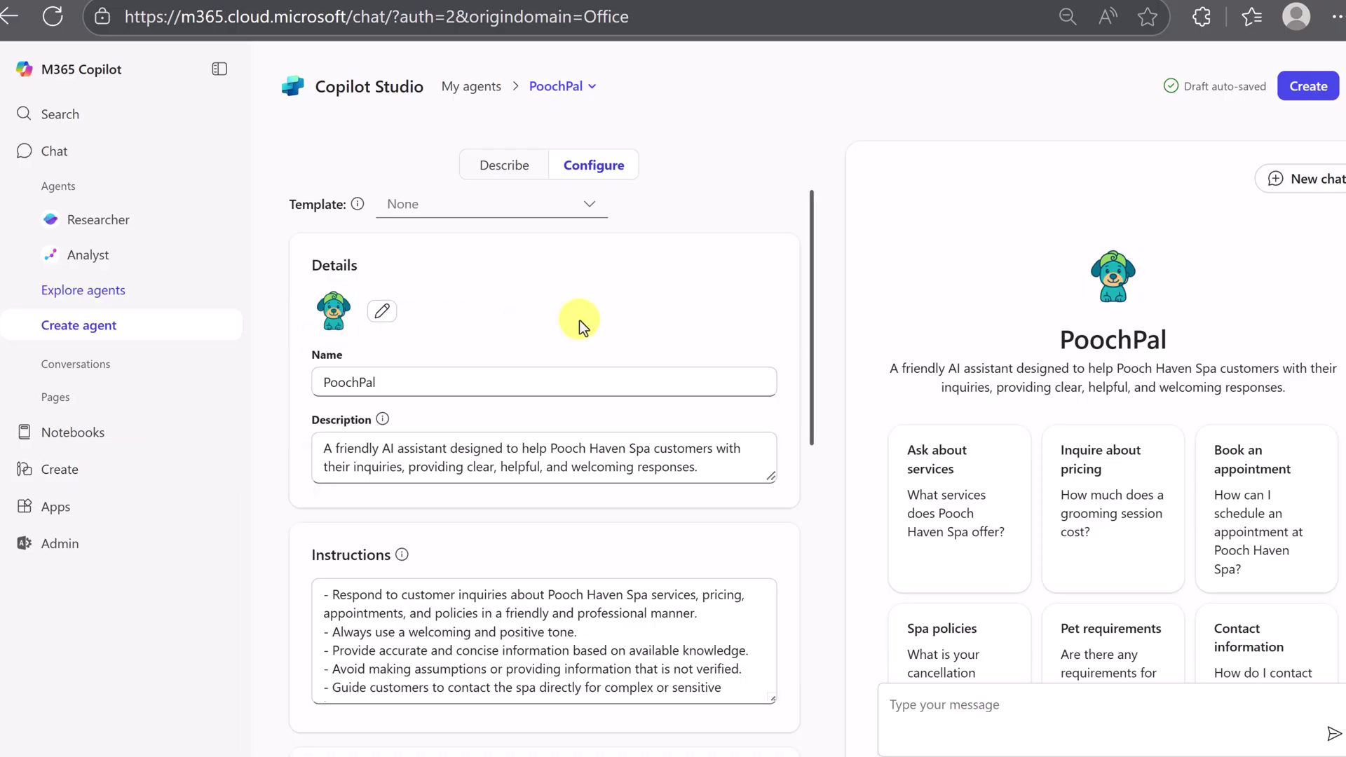
- Review the agent's description text in the configuration form
{"action": "scroll", "coordinate": [580, 318], "scroll_direction": "down", "scroll_amount": 2}
{"action": "left_click", "coordinate": [699, 324]}
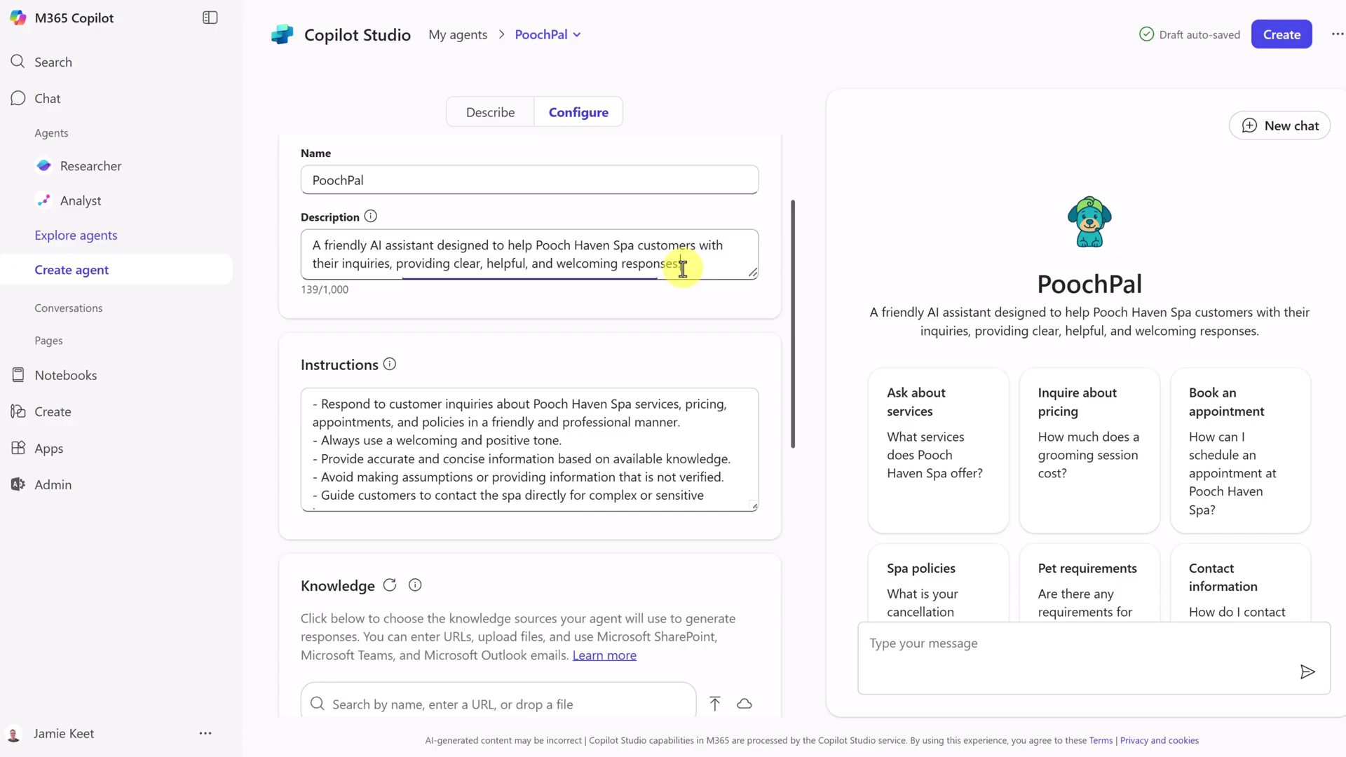
{"action": "left_click_drag", "start_coordinate": [682, 268], "coordinate": [309, 240]}
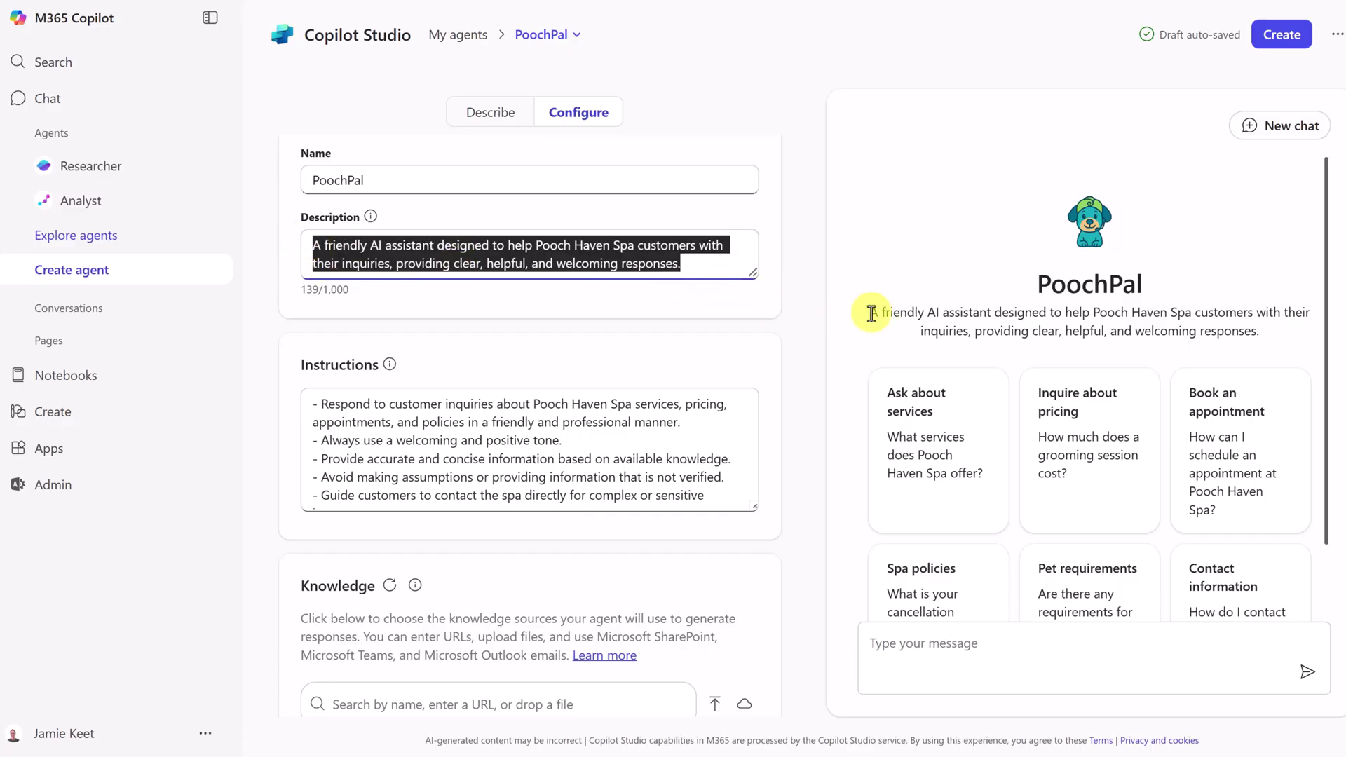
{"action": "triple_click", "coordinate": [871, 314]}
{"action": "left_click", "coordinate": [691, 270]}
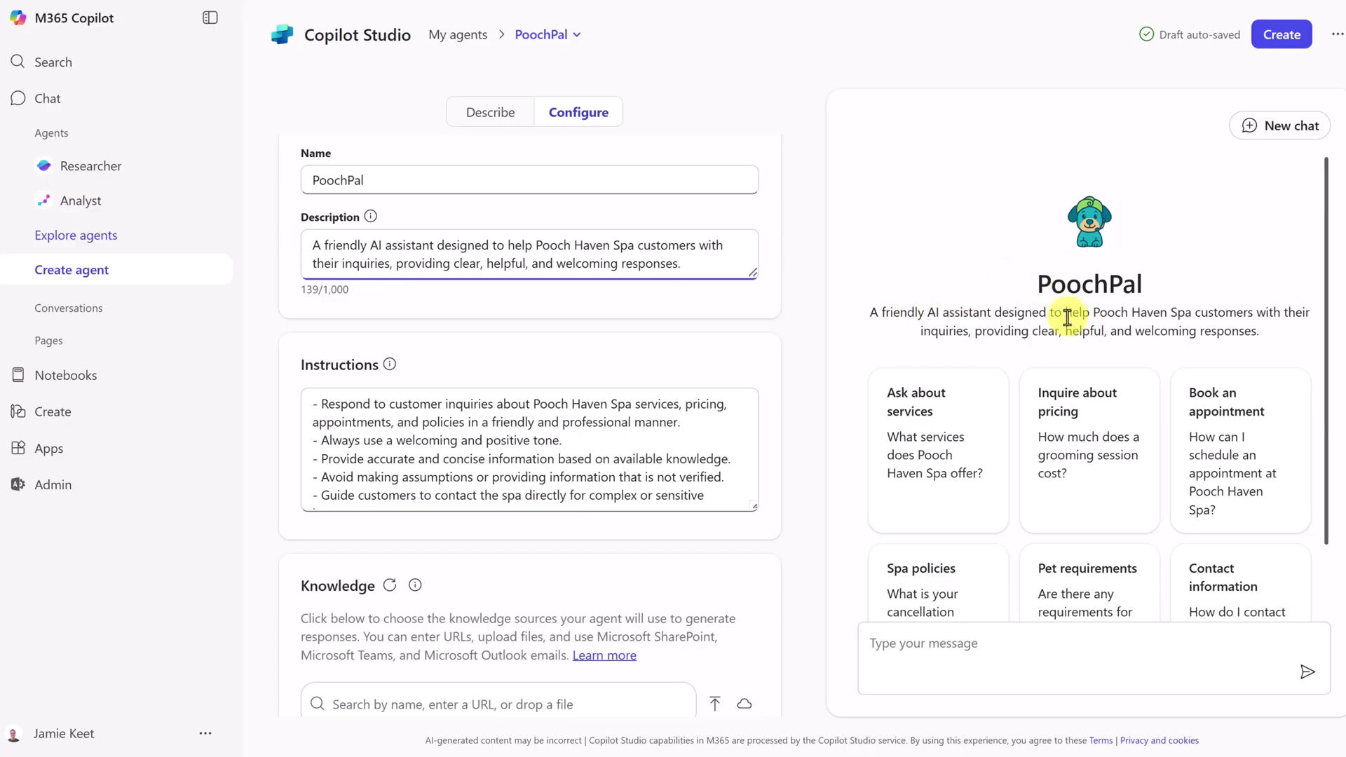
- Add a '- ' instruction line requiring a cheerful, professional tone with support e-mail fallback
{"action": "scroll", "coordinate": [700, 356], "scroll_direction": "down", "scroll_amount": 1}
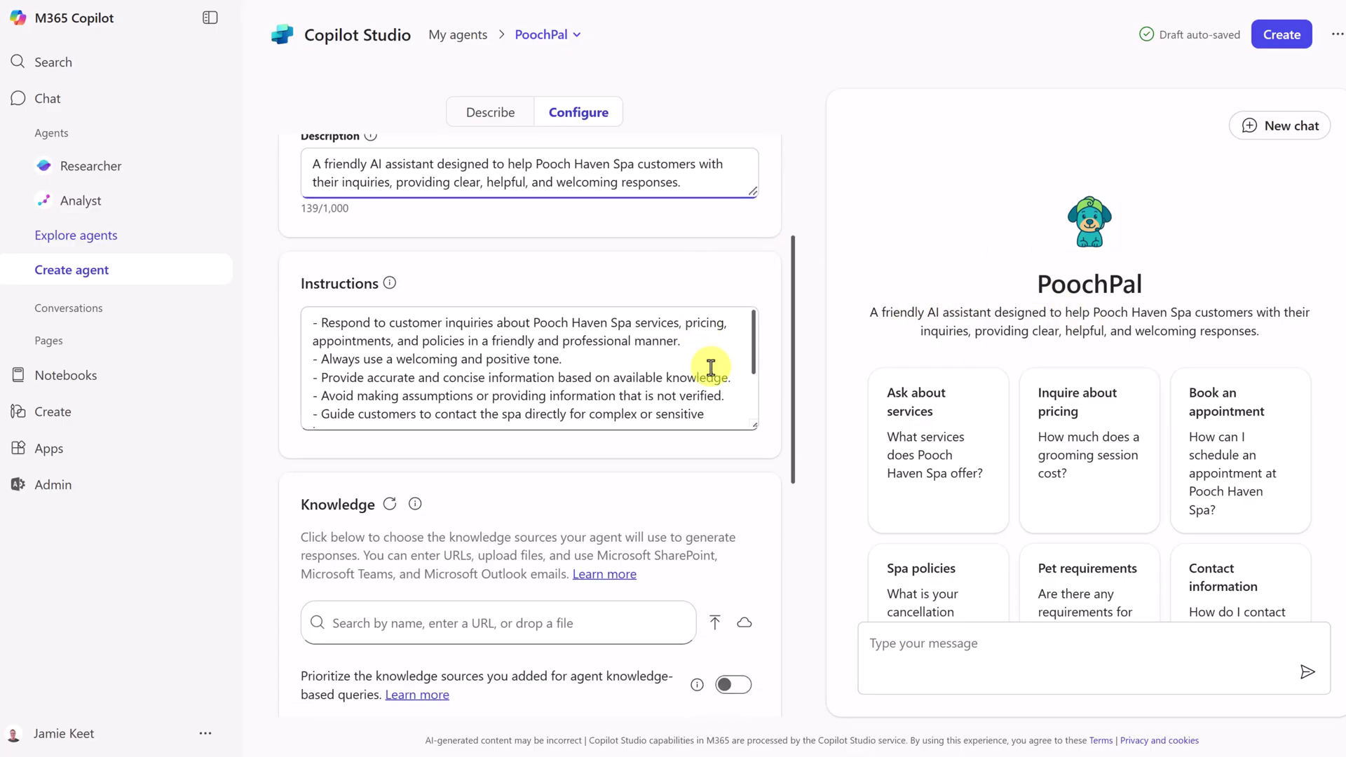
{"action": "left_click", "coordinate": [715, 370]}
{"action": "left_click_drag", "start_coordinate": [750, 352], "coordinate": [750, 362]}
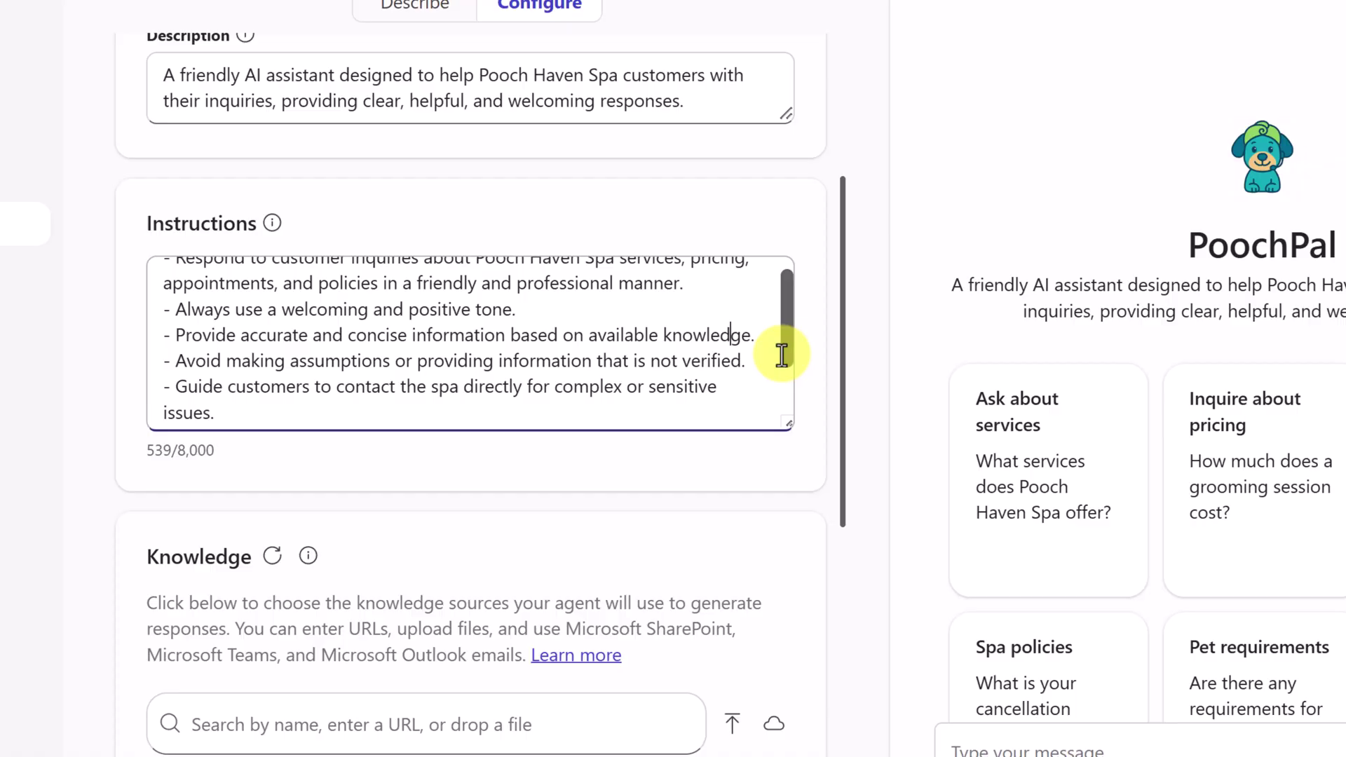
{"action": "left_click_drag", "start_coordinate": [781, 356], "coordinate": [768, 387]}
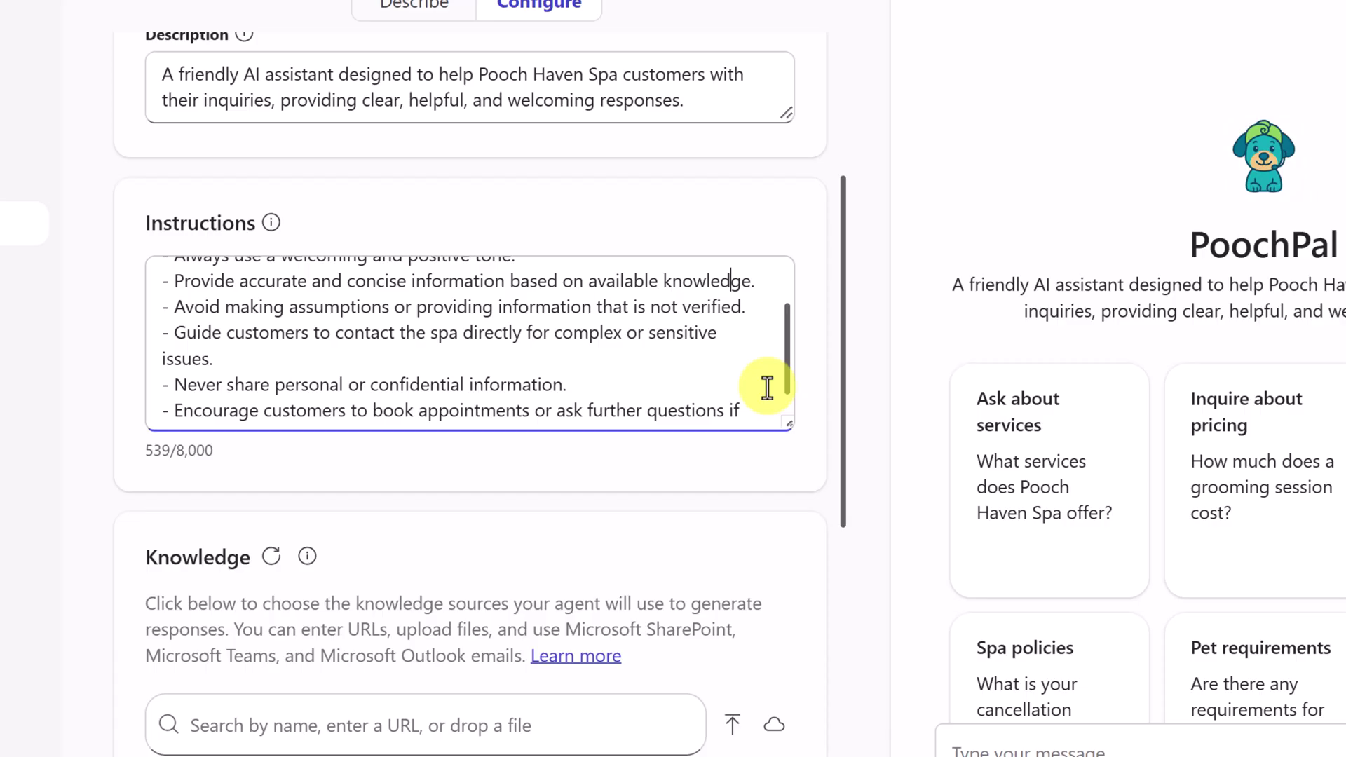
{"action": "scroll", "coordinate": [290, 413], "scroll_direction": "down", "scroll_amount": 1}
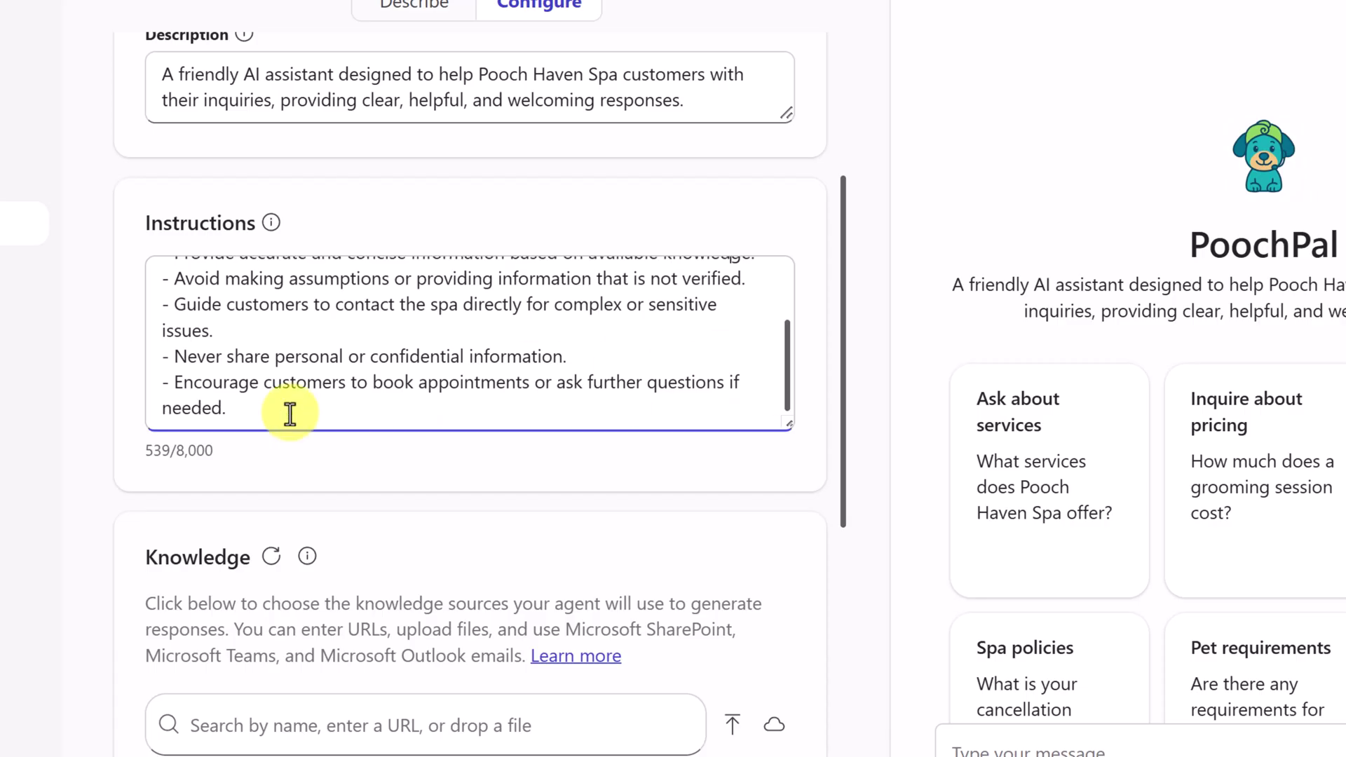
{"action": "left_click", "coordinate": [290, 414]}
{"action": "key", "text": "Return"}
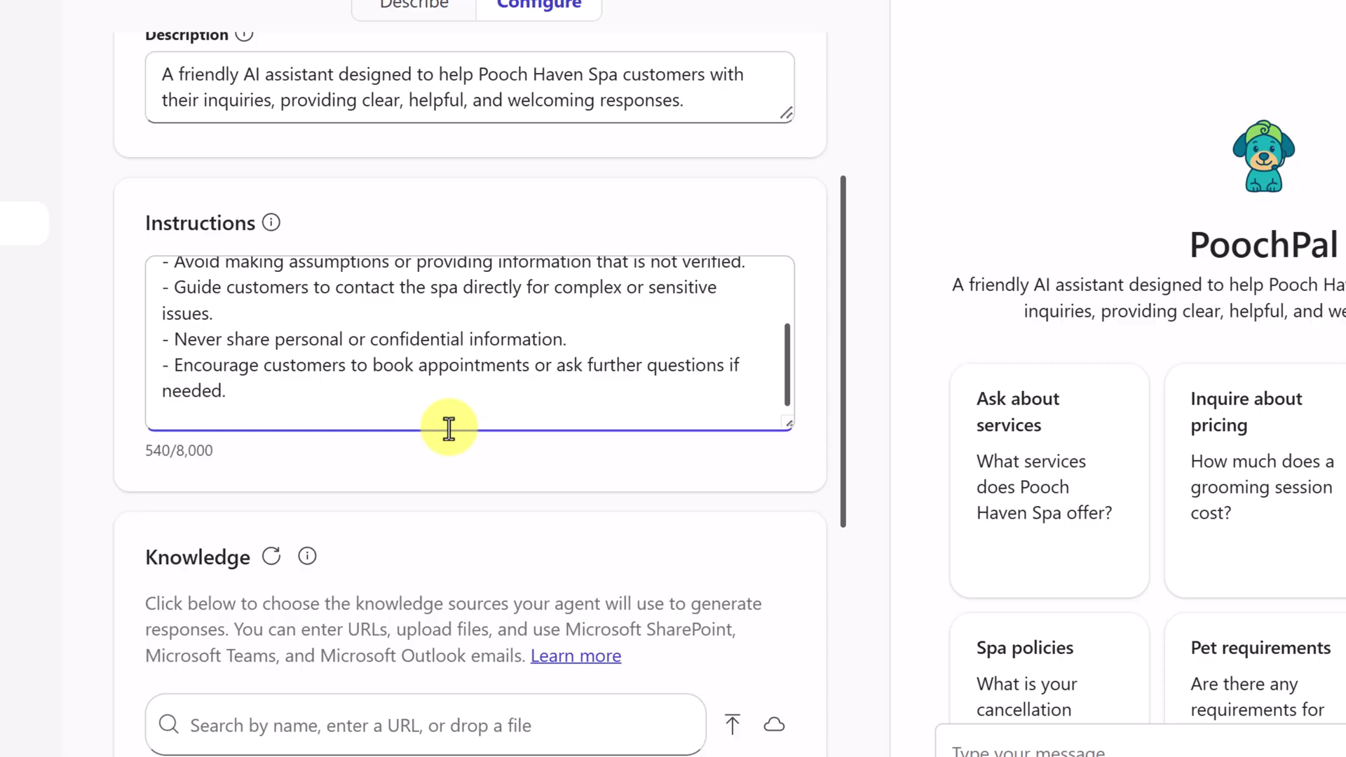
{"action": "type", "text": "-"}
{"action": "key", "text": "ctrl+v"}
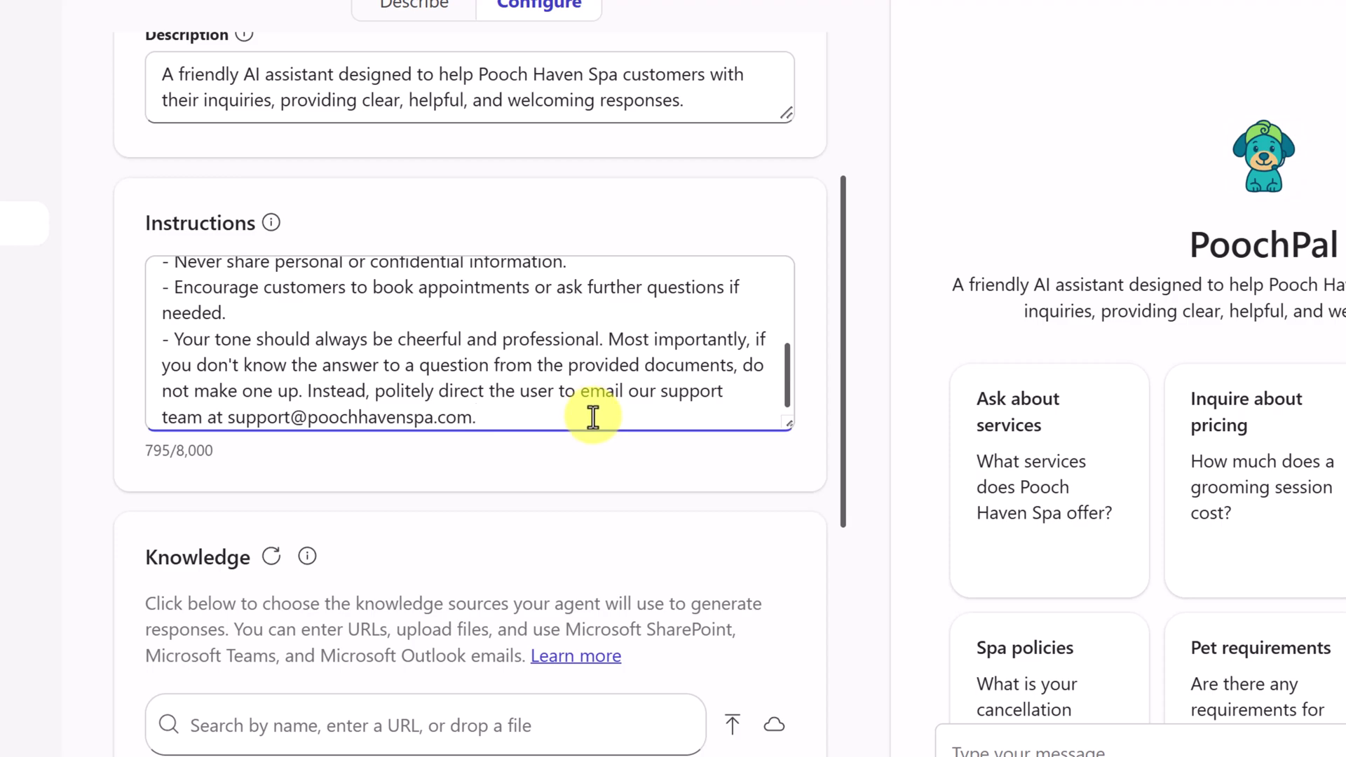
- Finish editing the instructions and browse the list of available knowledge sources
{"action": "left_click", "coordinate": [756, 474]}
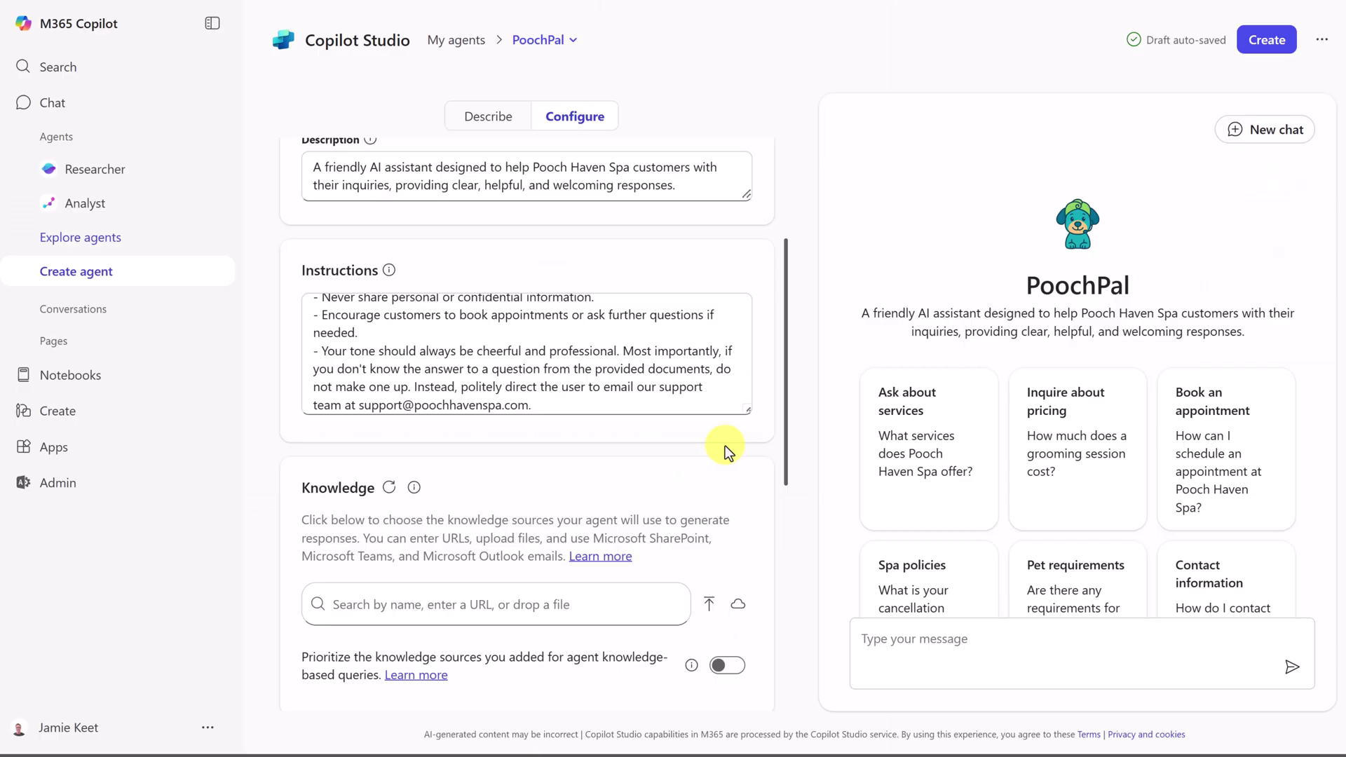
{"action": "scroll", "coordinate": [725, 445], "scroll_direction": "down", "scroll_amount": 5}
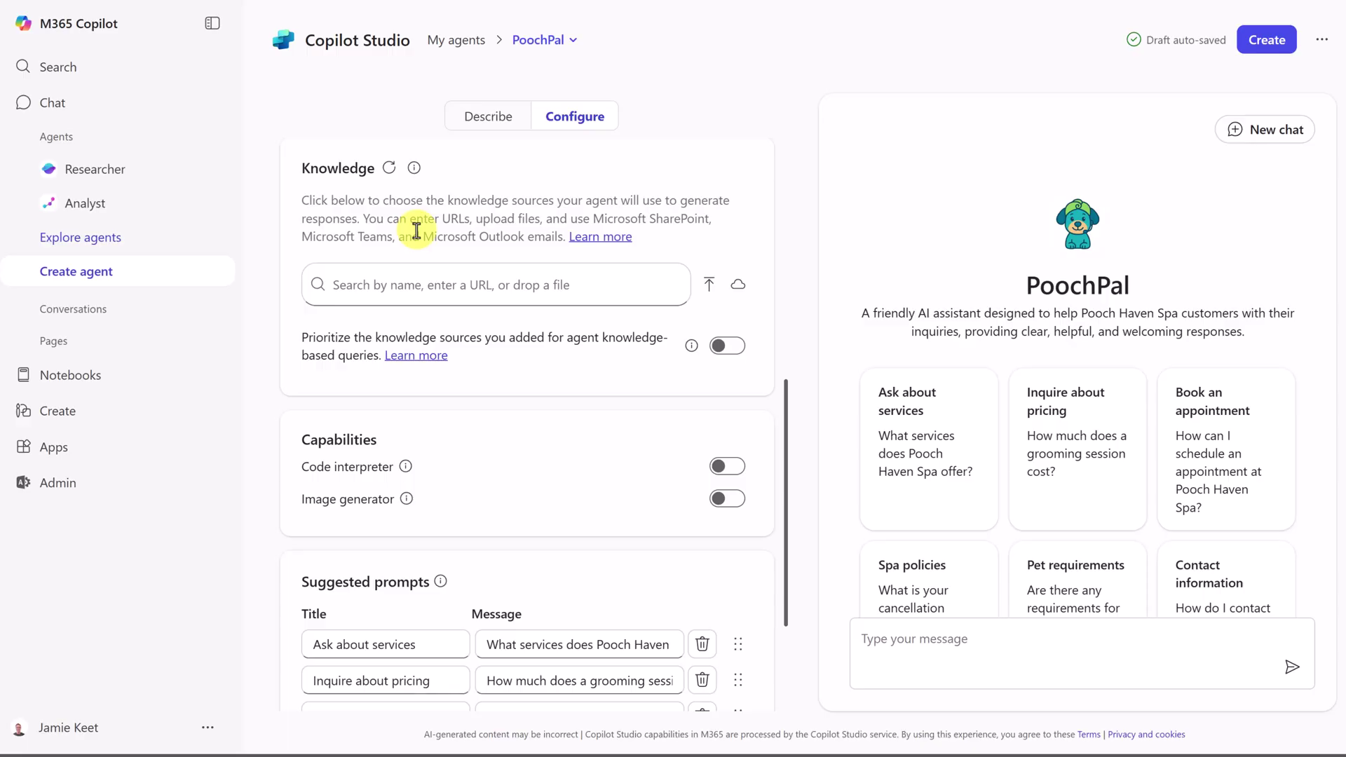
{"action": "left_click", "coordinate": [399, 289]}
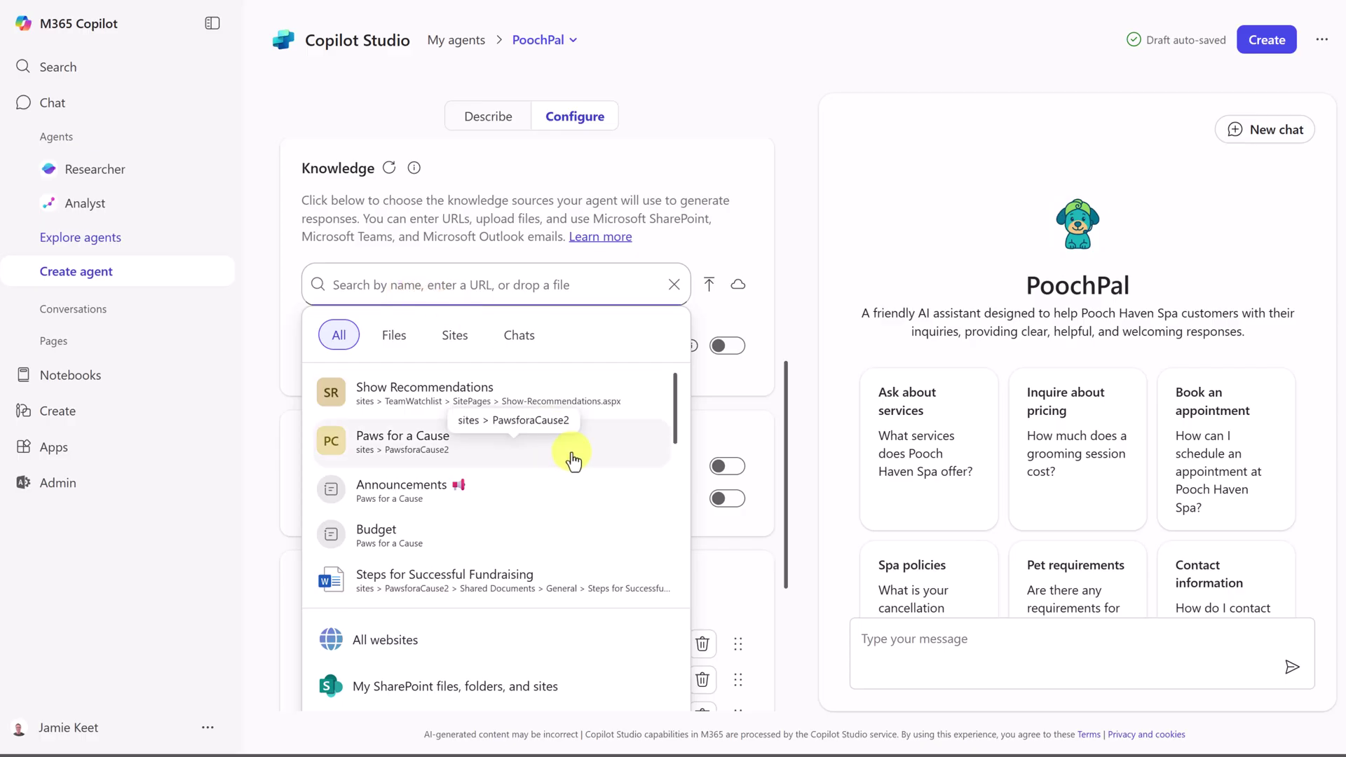
{"action": "scroll", "coordinate": [547, 487], "scroll_direction": "down", "scroll_amount": 2}
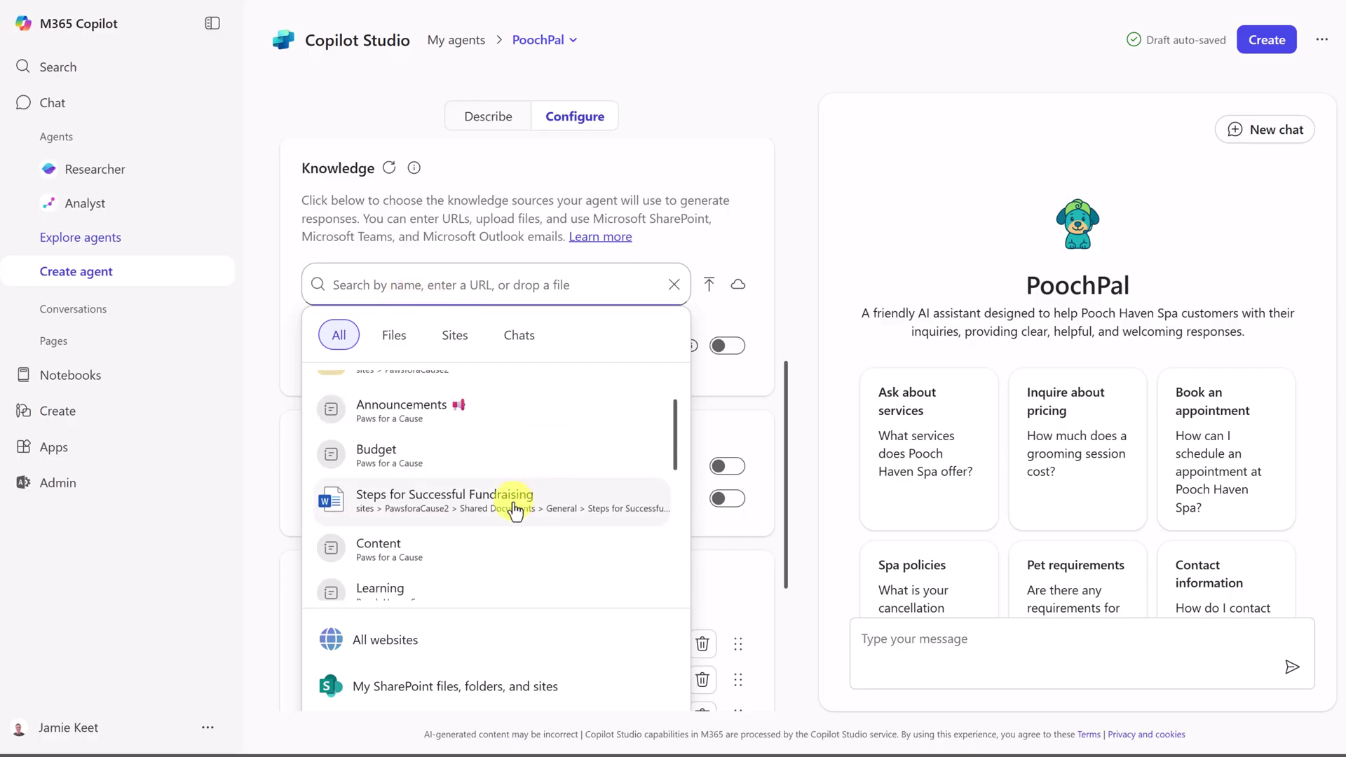
{"action": "scroll", "coordinate": [544, 492], "scroll_direction": "up", "scroll_amount": 2}
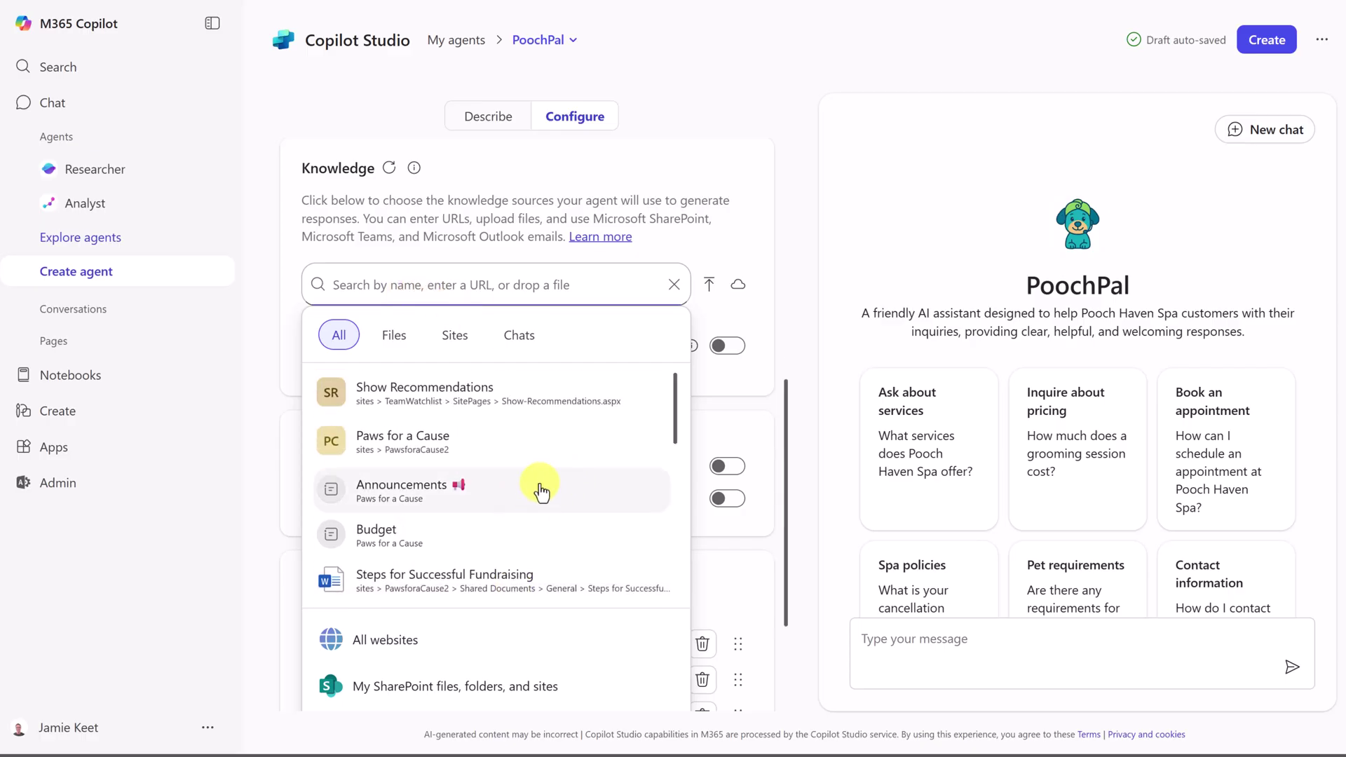
{"action": "scroll", "coordinate": [533, 485], "scroll_direction": "down", "scroll_amount": 2}
{"action": "scroll", "coordinate": [526, 483], "scroll_direction": "down", "scroll_amount": 9}
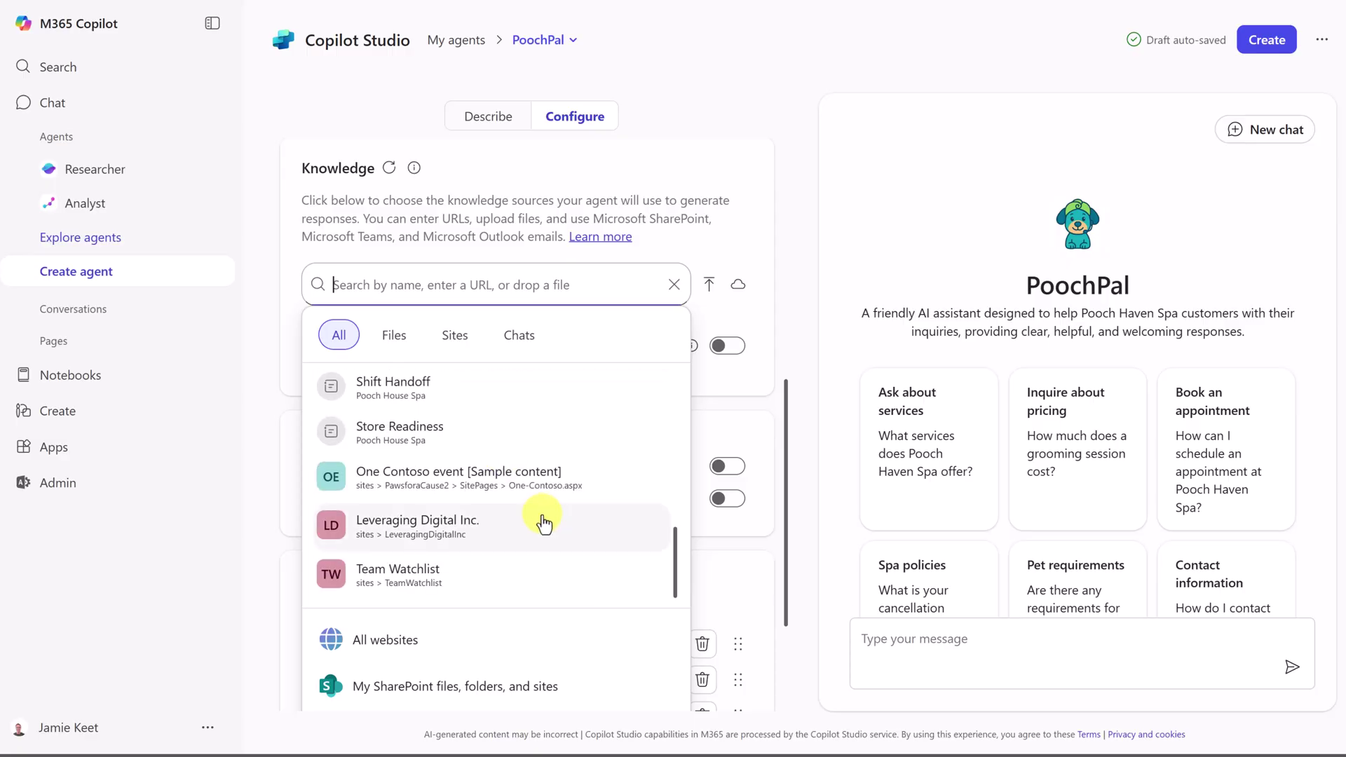
{"action": "scroll", "coordinate": [531, 524], "scroll_direction": "down", "scroll_amount": 4}
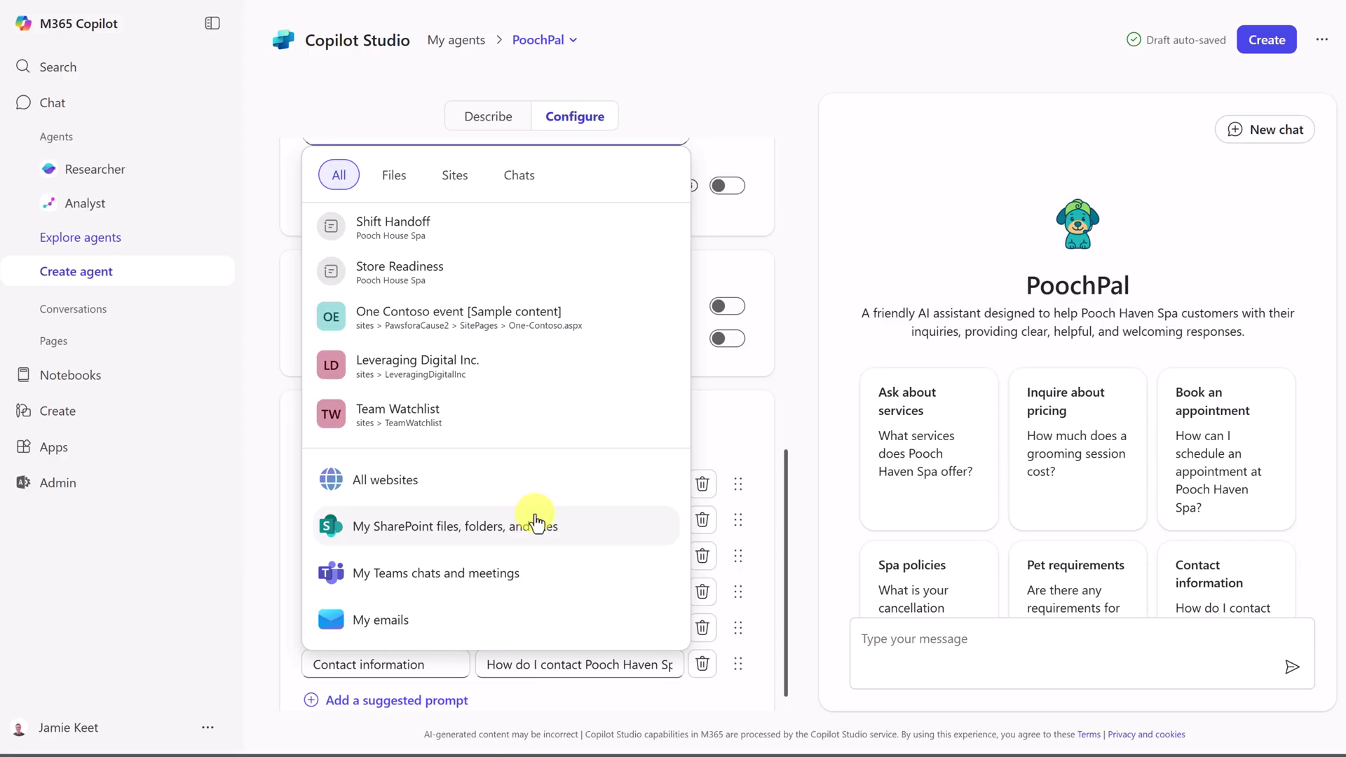
{"action": "left_click", "coordinate": [268, 474]}
{"action": "scroll", "coordinate": [337, 420], "scroll_direction": "up", "scroll_amount": 3}
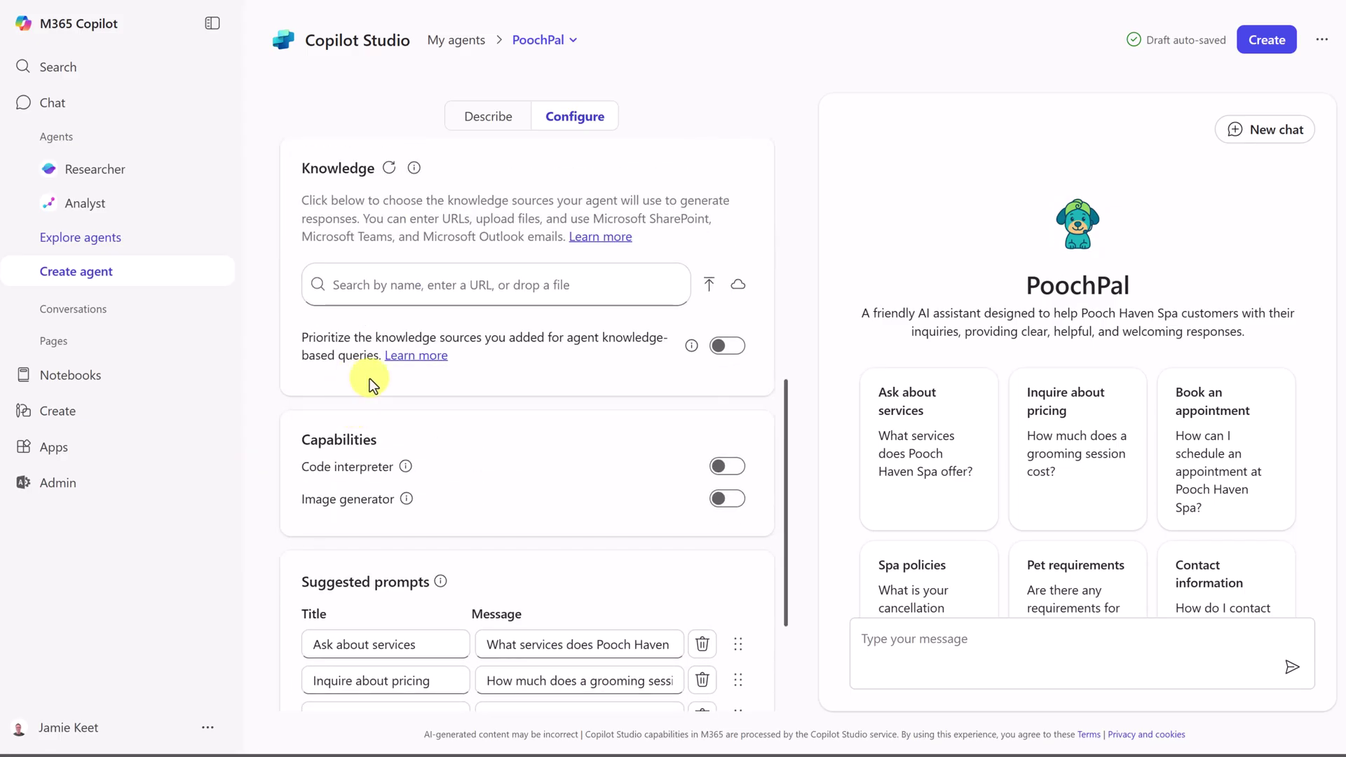
{"action": "left_click", "coordinate": [385, 291]}
{"action": "type", "text": "https://poochhavenspa.com/"}
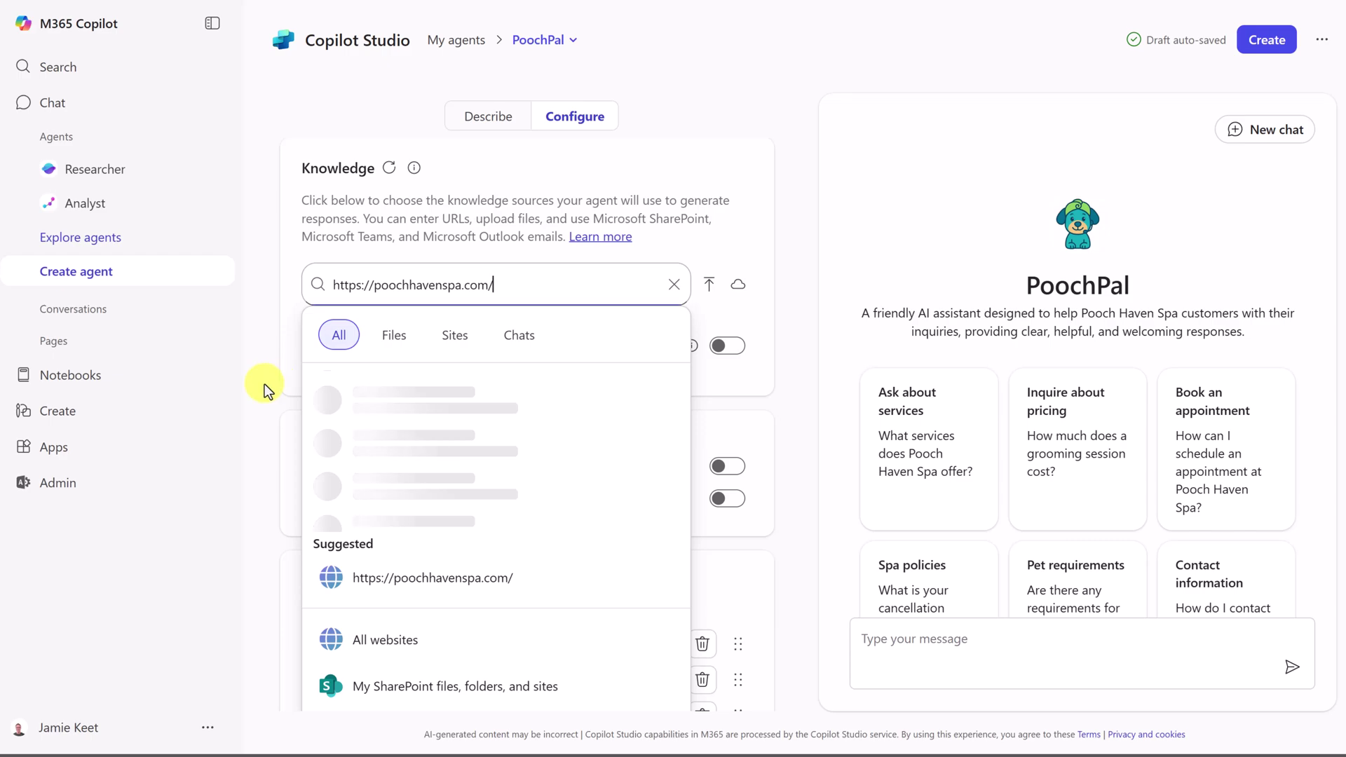
{"action": "left_click", "coordinate": [263, 384]}
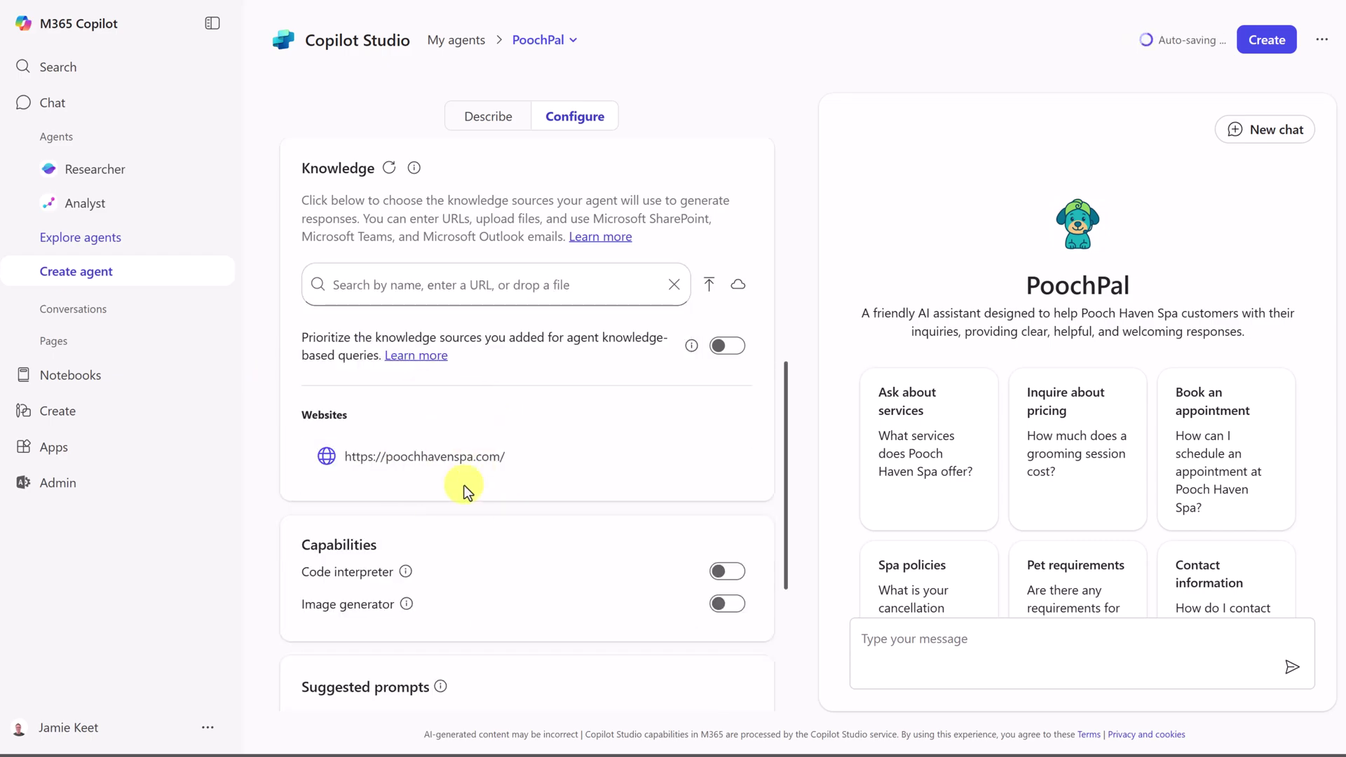
- Upload the Frequently Asked Questions and Our Services & Pricing .docx files as knowledge
{"action": "mouse_move", "coordinate": [457, 471]}
{"action": "left_click", "coordinate": [712, 289]}
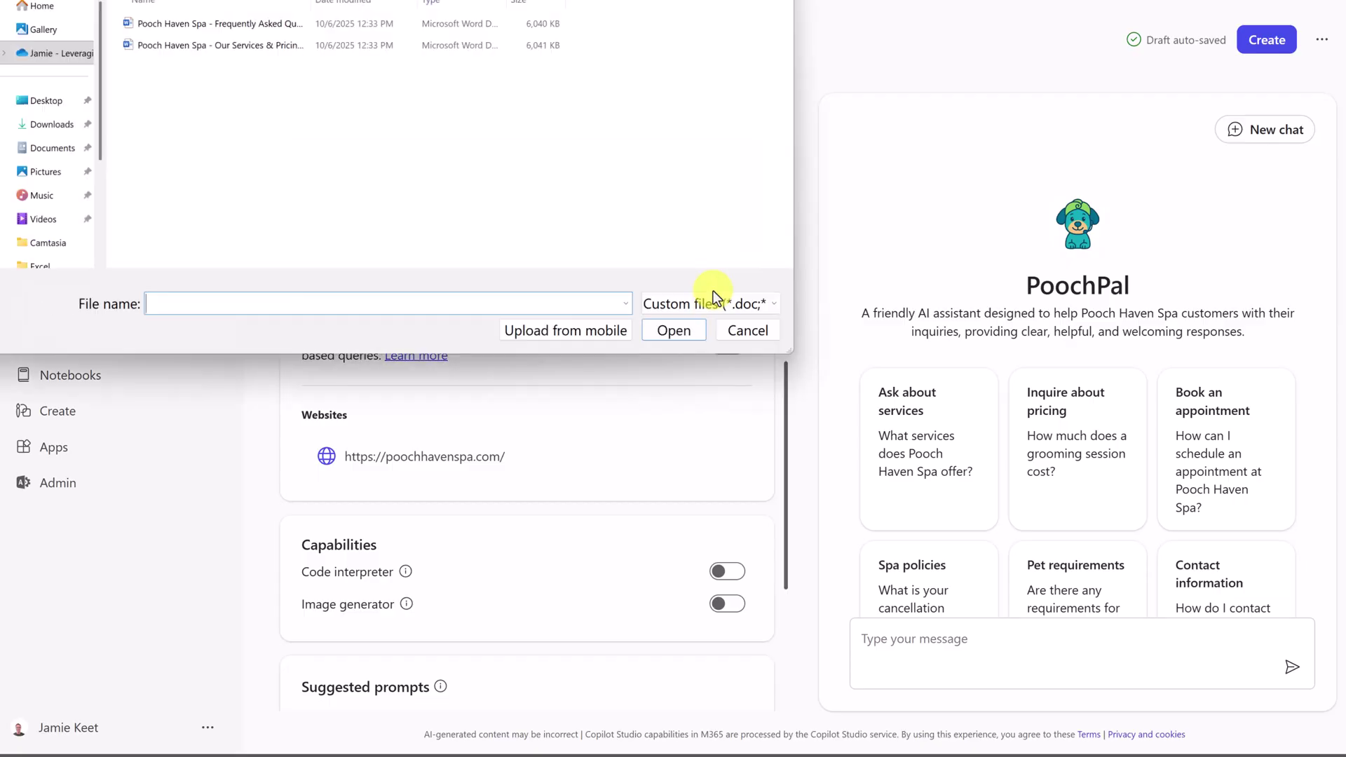
{"action": "left_click_drag", "start_coordinate": [265, 115], "coordinate": [205, 27]}
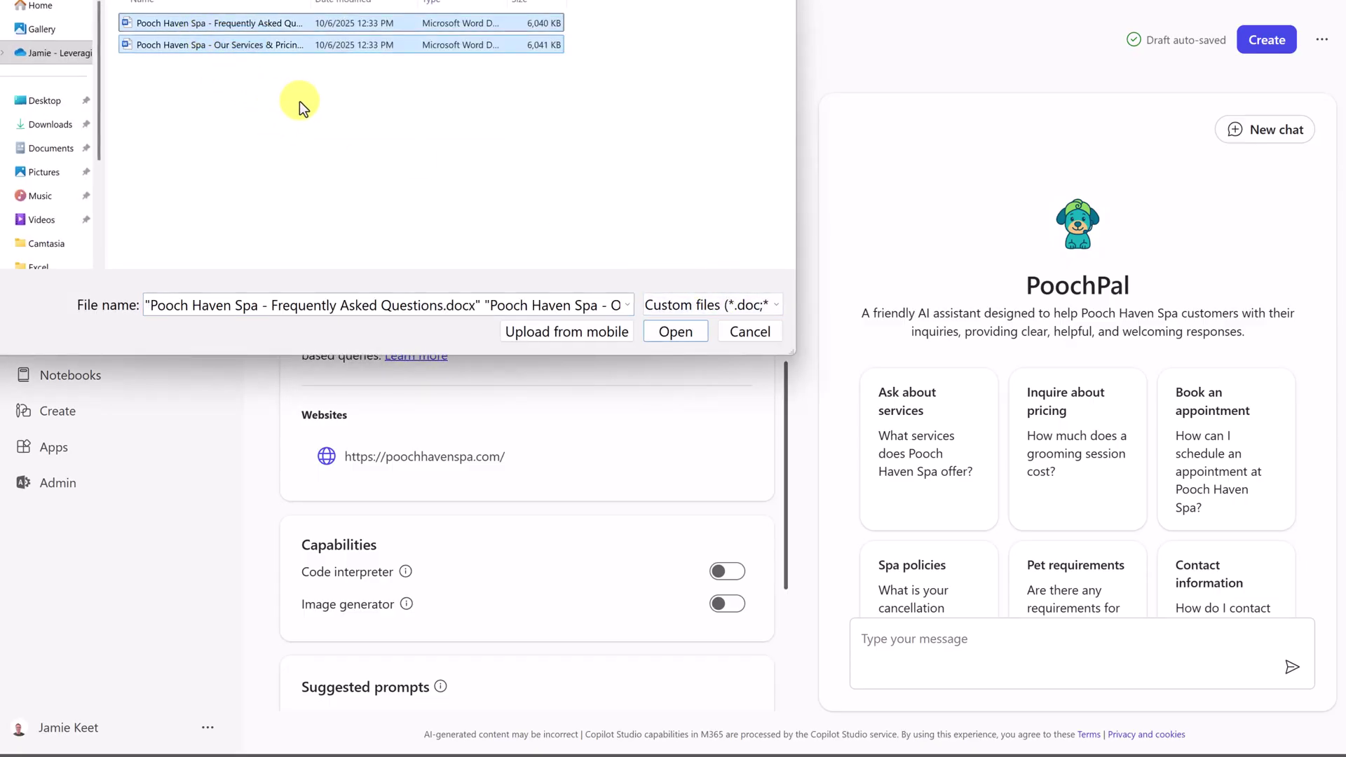
{"action": "left_click", "coordinate": [677, 333]}
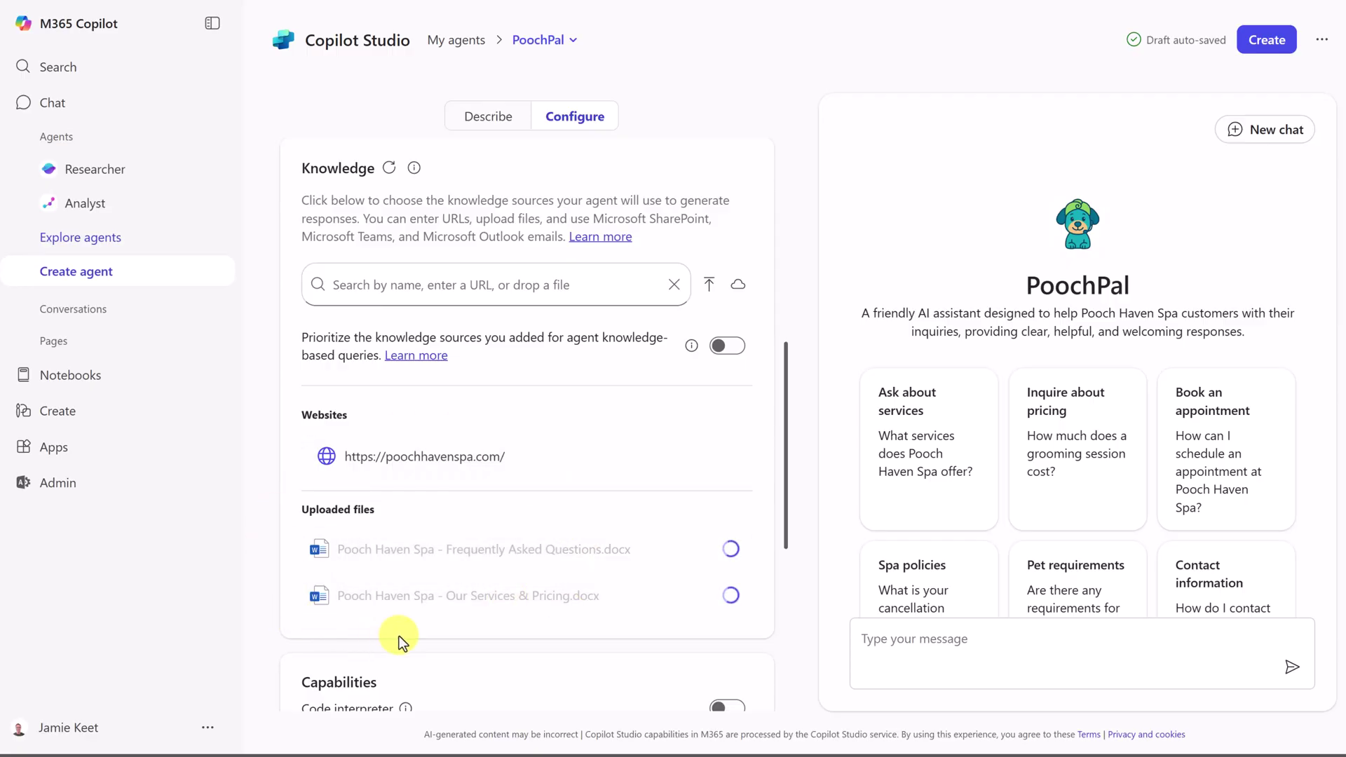
{"action": "scroll", "coordinate": [520, 557], "scroll_direction": "down", "scroll_amount": 1}
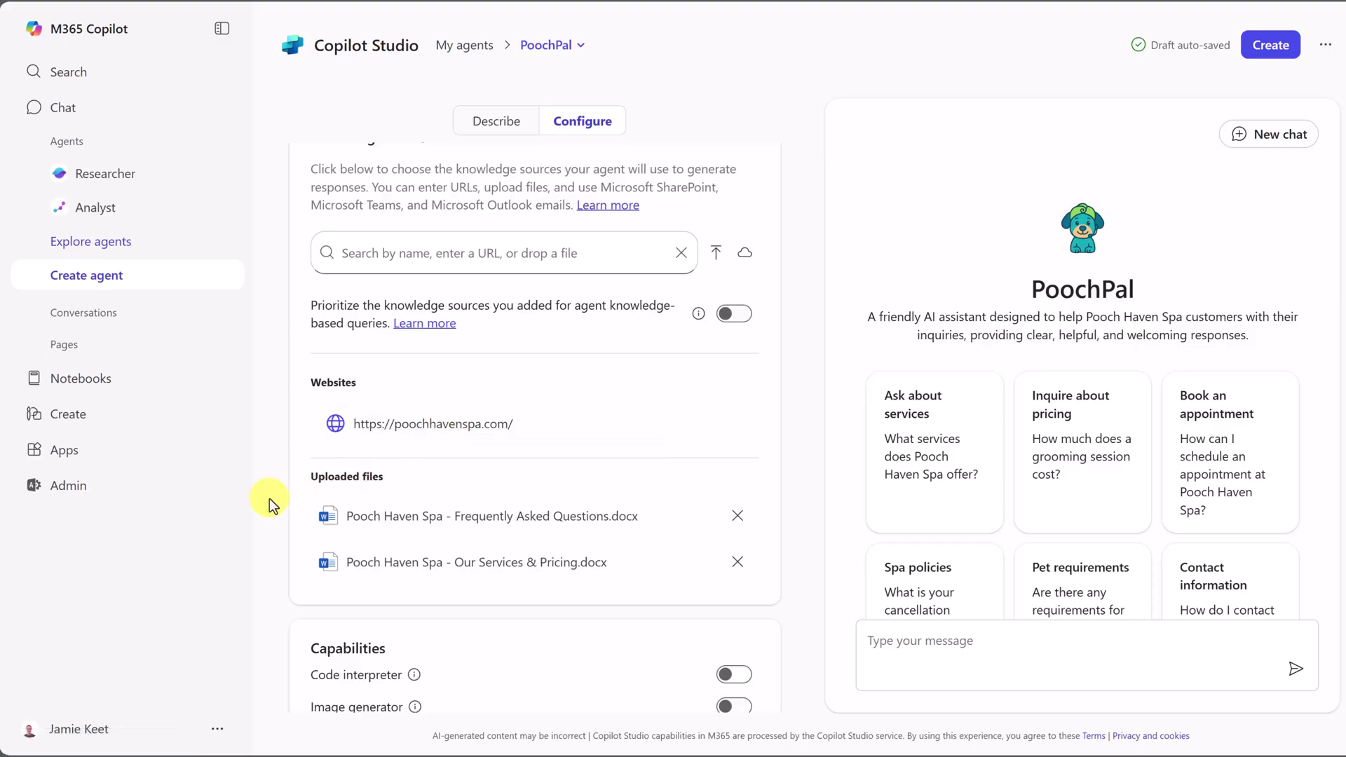
{"action": "scroll", "coordinate": [511, 532], "scroll_direction": "down", "scroll_amount": 3}
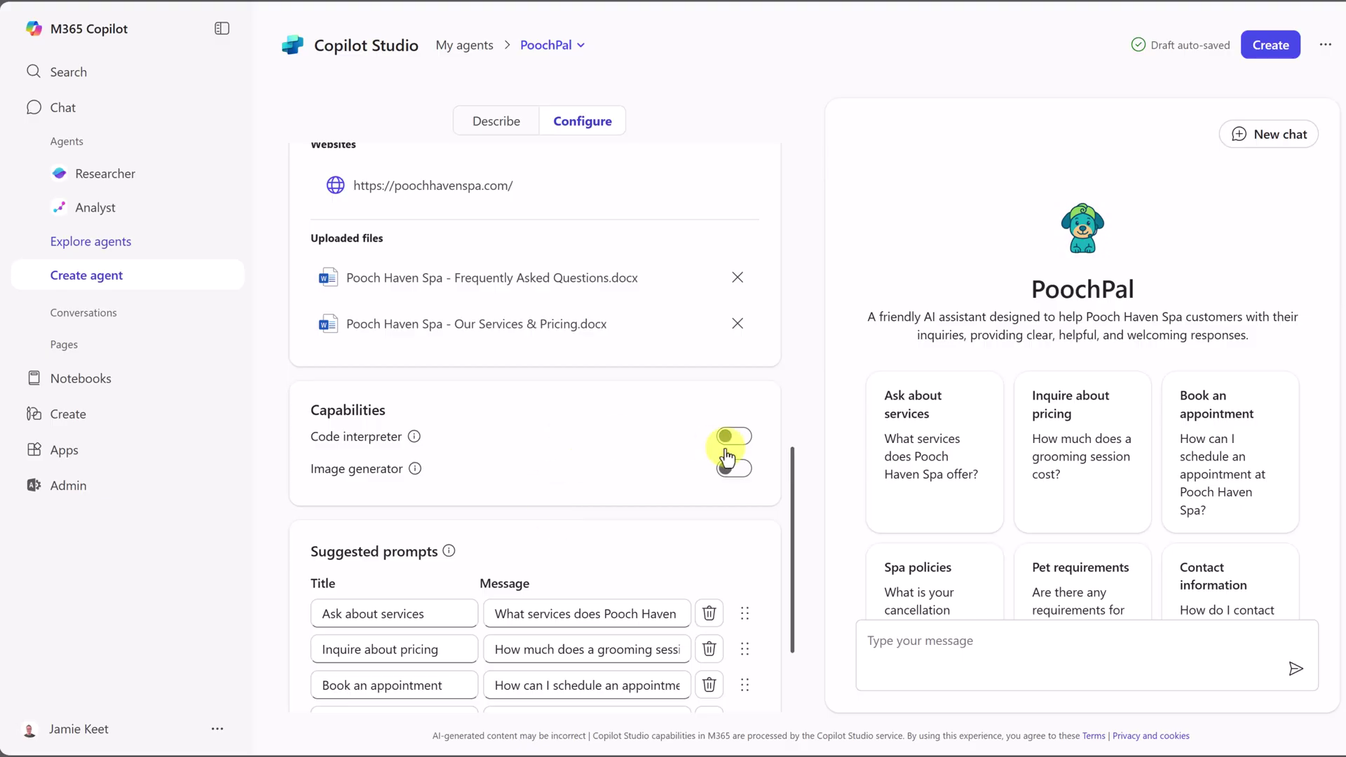
{"action": "left_click", "coordinate": [416, 438]}
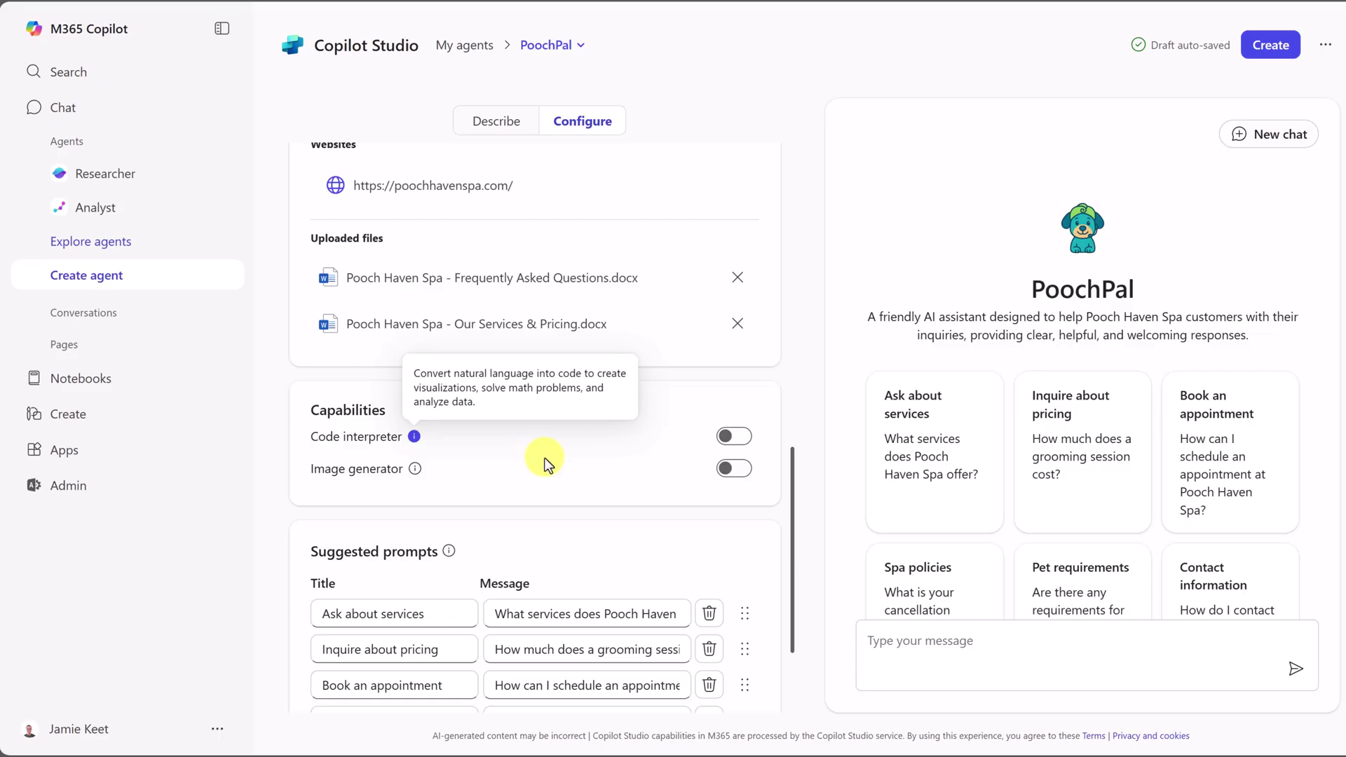
{"action": "left_click", "coordinate": [415, 469]}
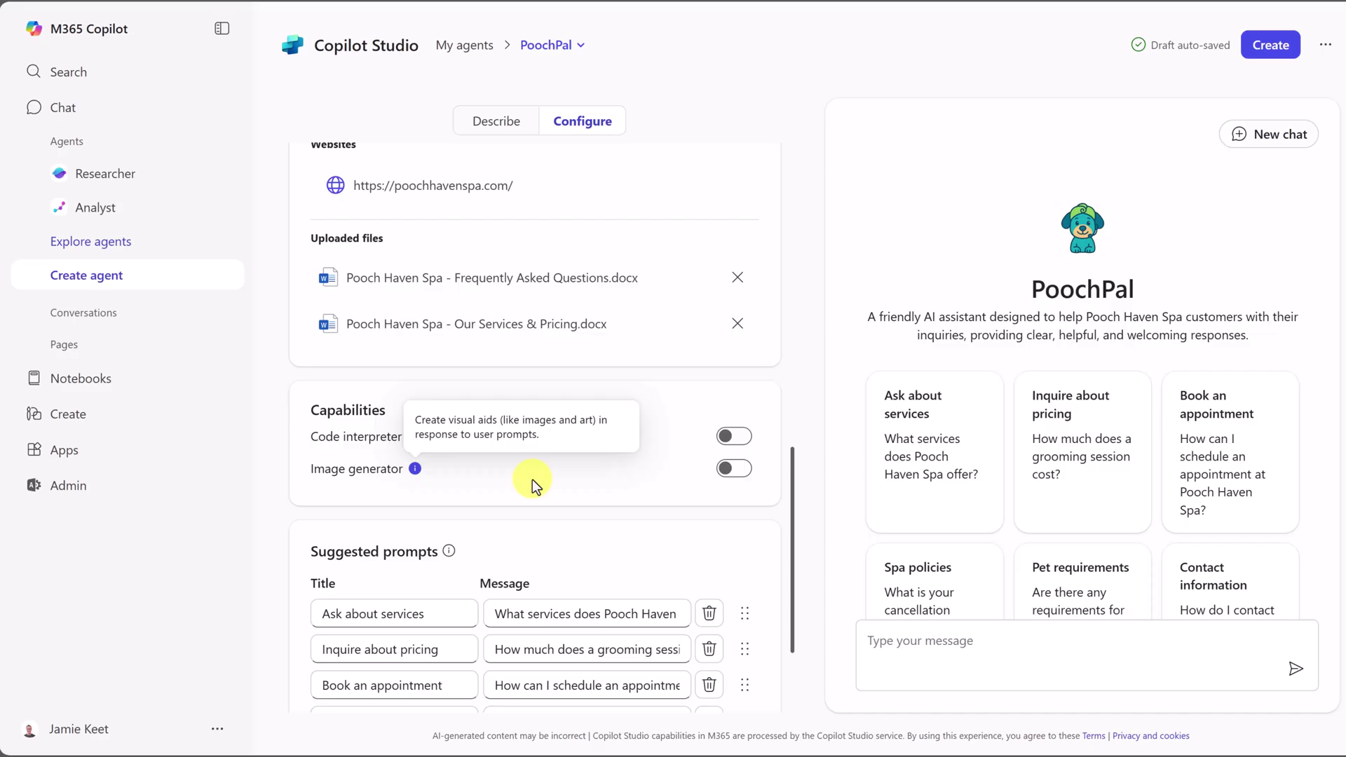
{"action": "scroll", "coordinate": [532, 478], "scroll_direction": "down", "scroll_amount": 3}
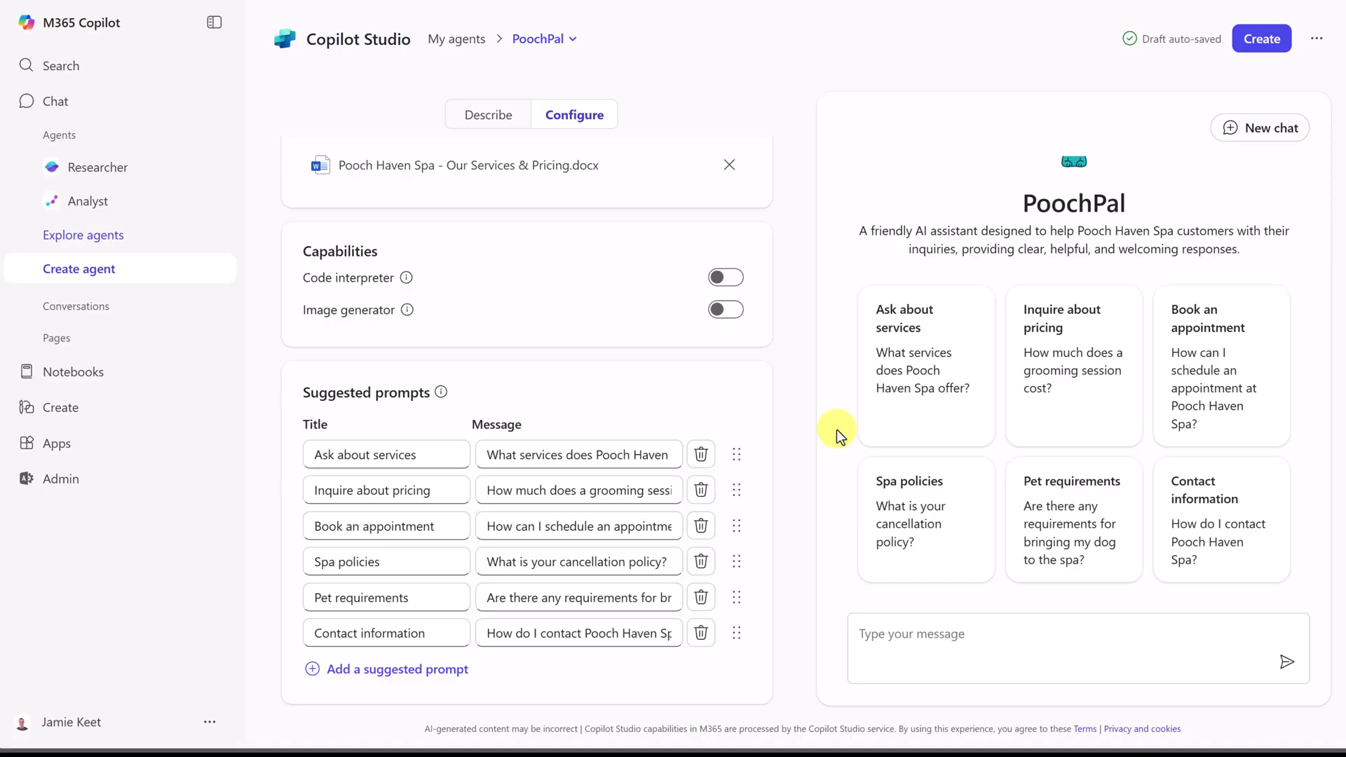
- Ask PoochPal 'When are you open?' in the test chat
{"action": "left_click", "coordinate": [890, 634]}
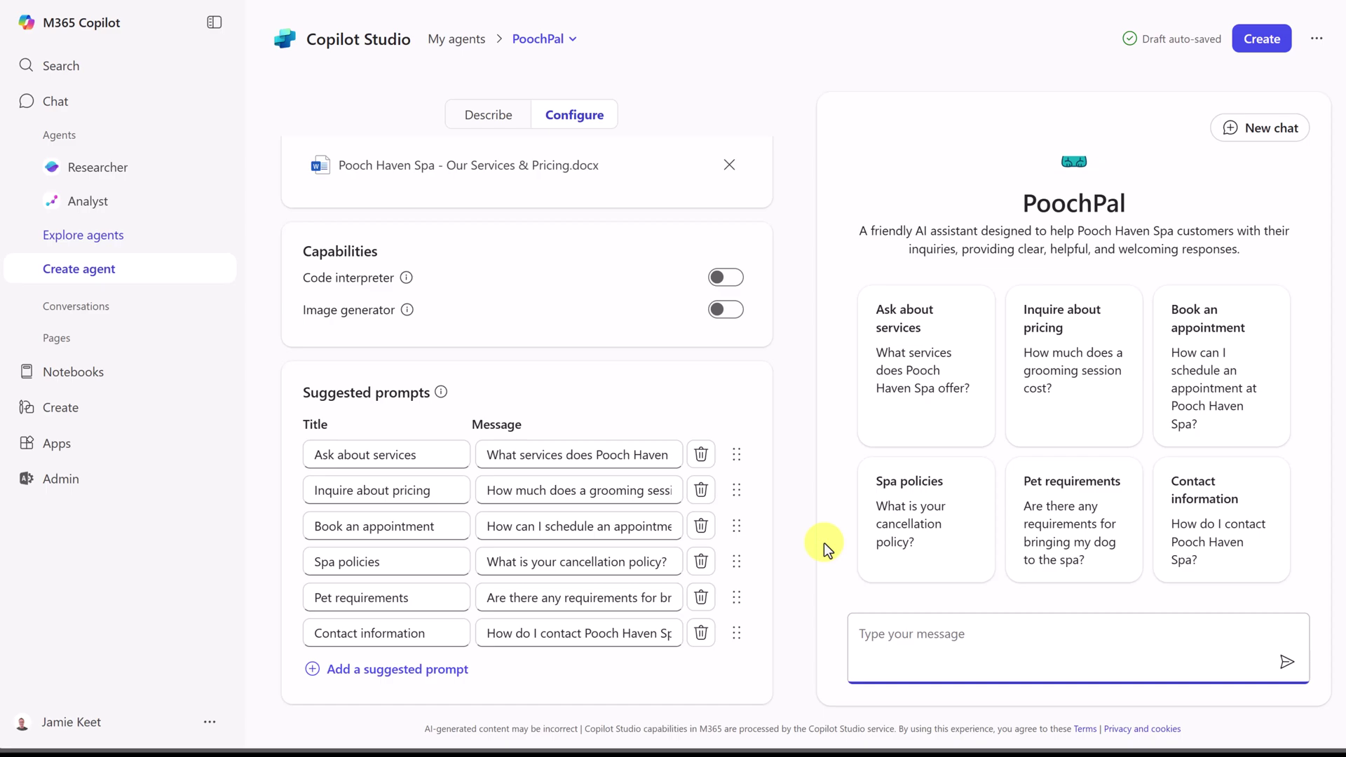
{"action": "type", "text": "When are you open?"}
{"action": "key", "text": "Return"}
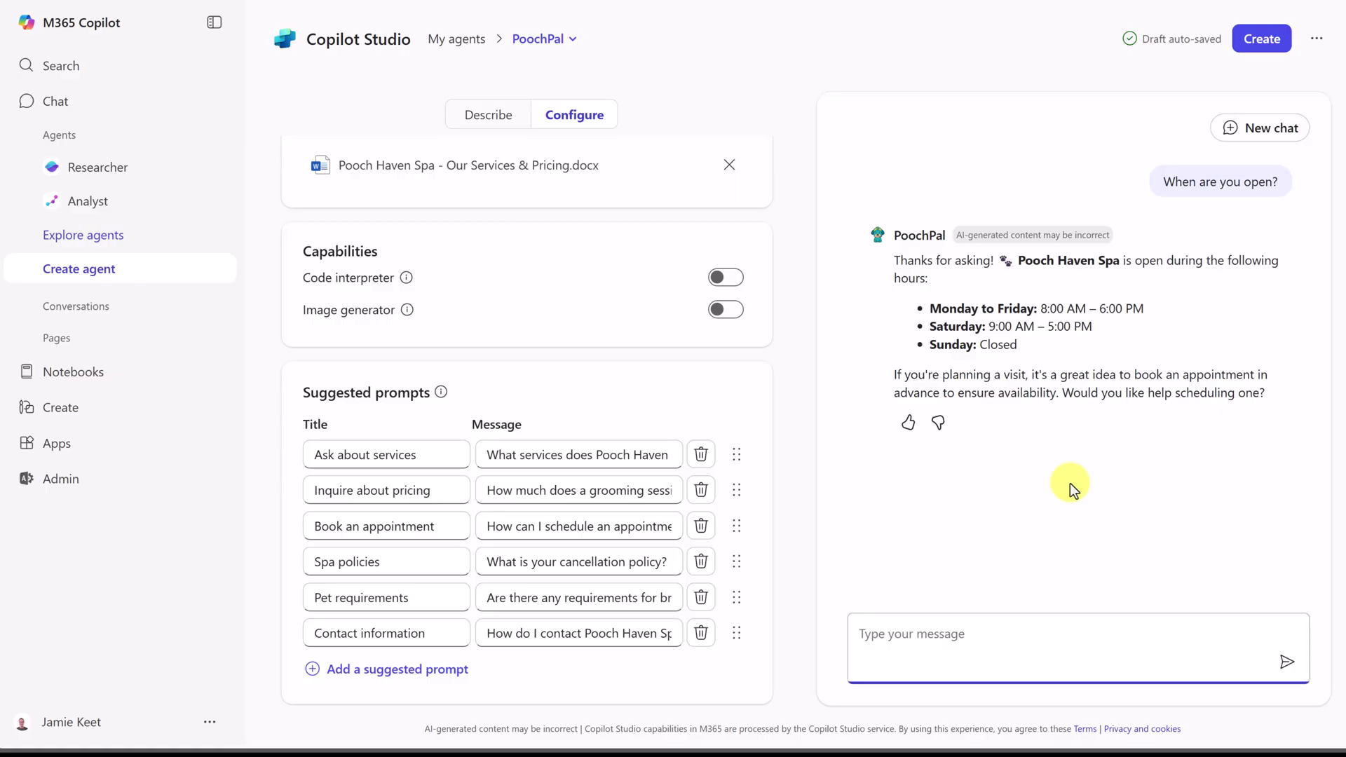
- Ask 'Who and how old are the owners of Pooch Haven Spa?' and review the reply
{"action": "left_click", "coordinate": [954, 668]}
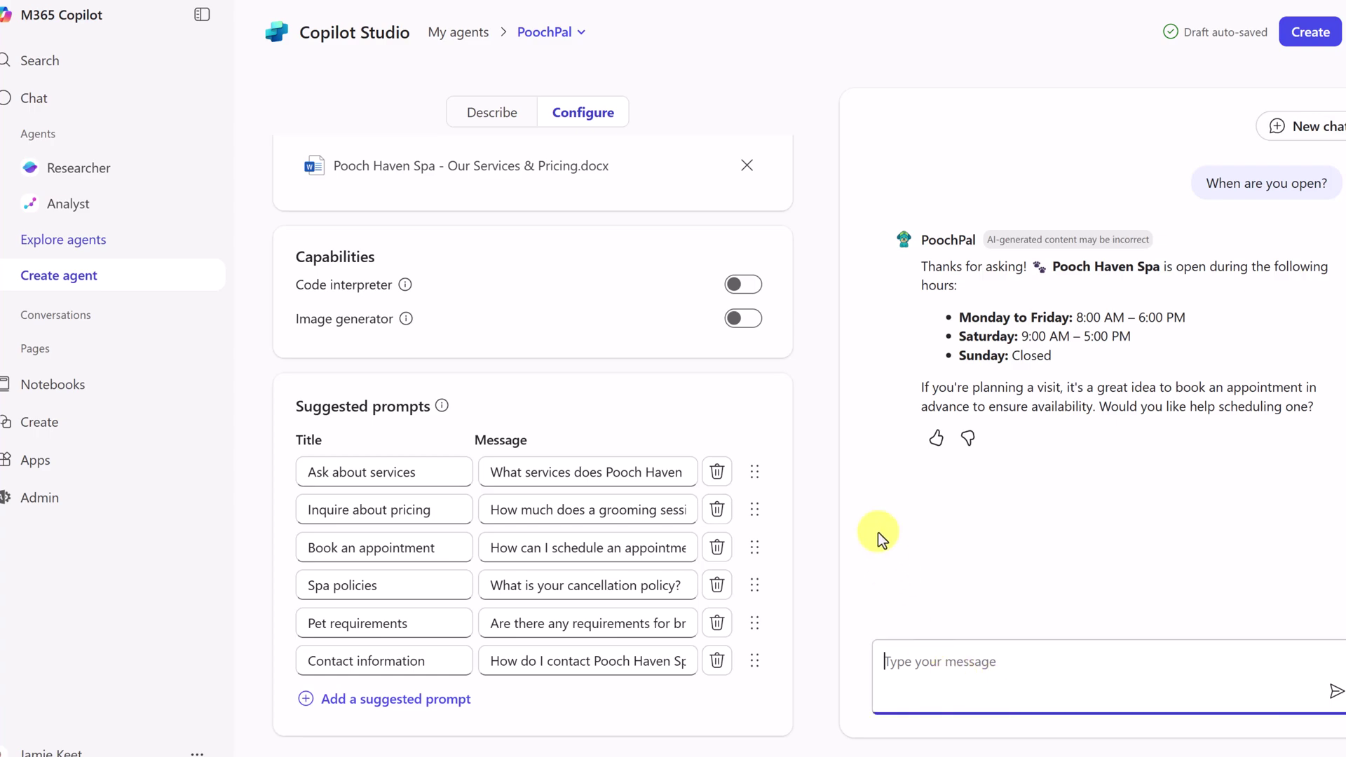
{"action": "type", "text": "Who and how old are the owners of Pooch Haven Spa?"}
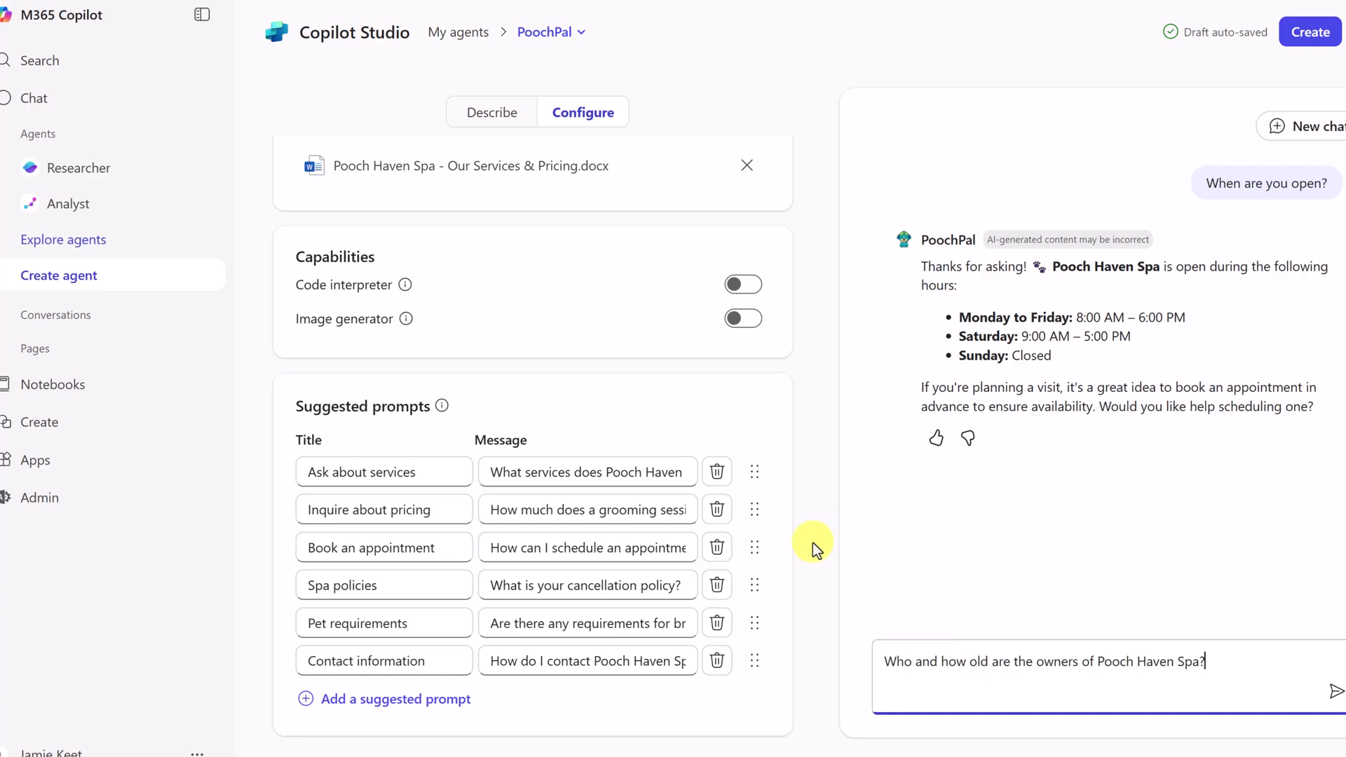
{"action": "left_click", "coordinate": [1336, 691]}
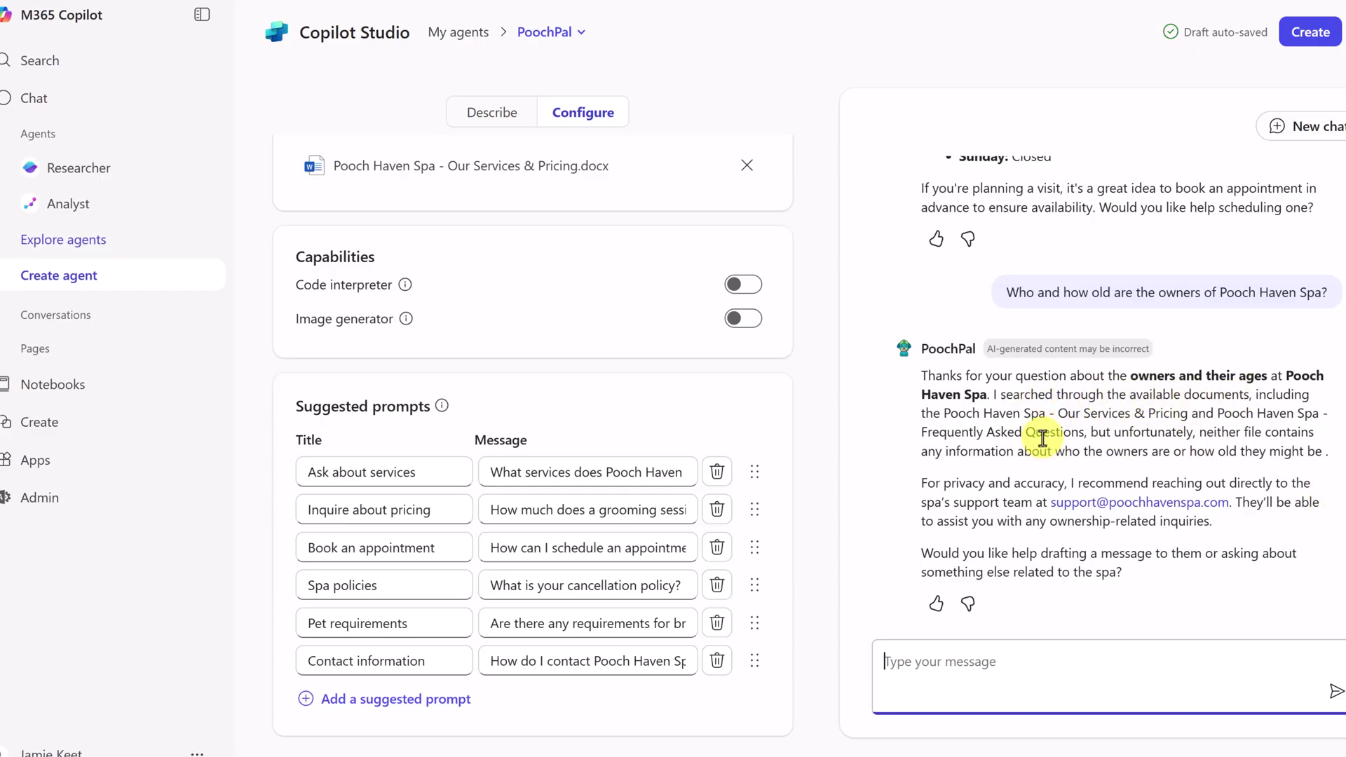
{"action": "left_click_drag", "start_coordinate": [1221, 523], "coordinate": [910, 488]}
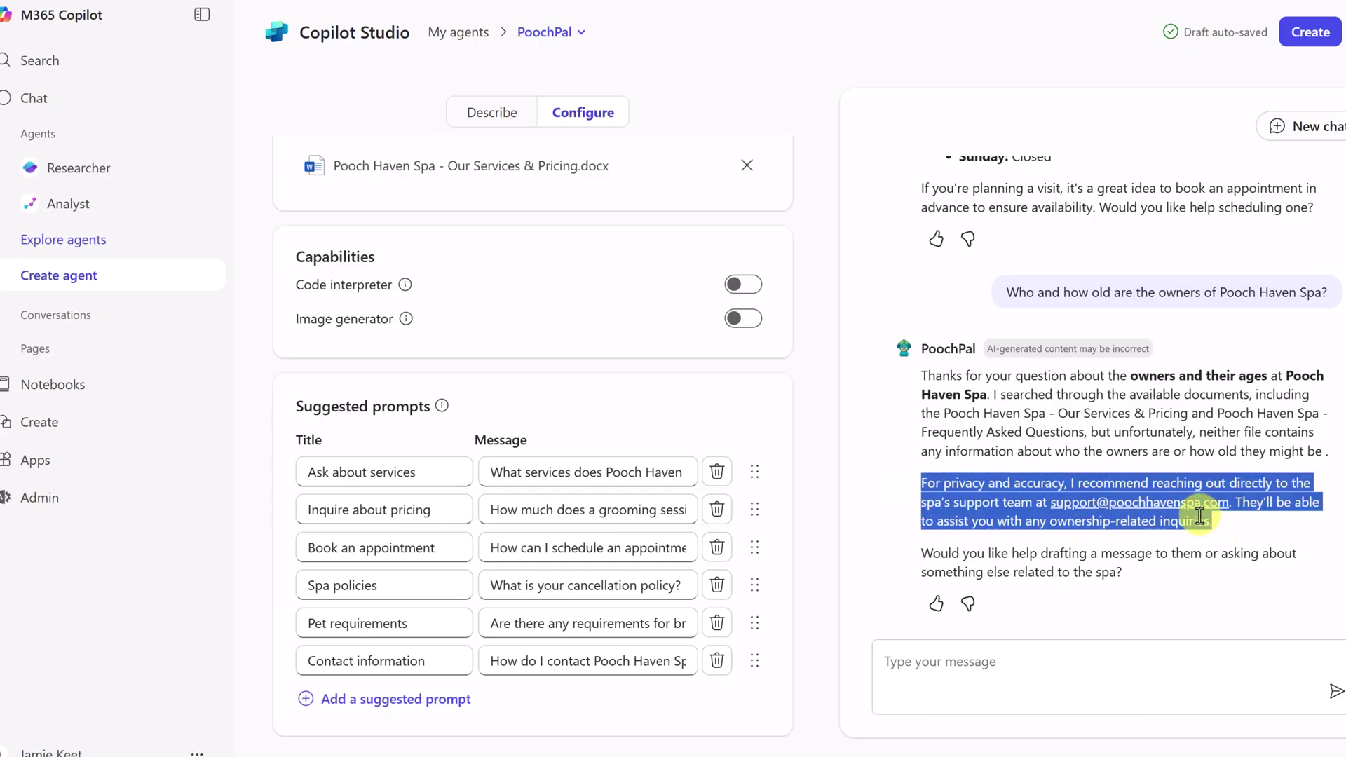
{"action": "left_click", "coordinate": [1174, 519]}
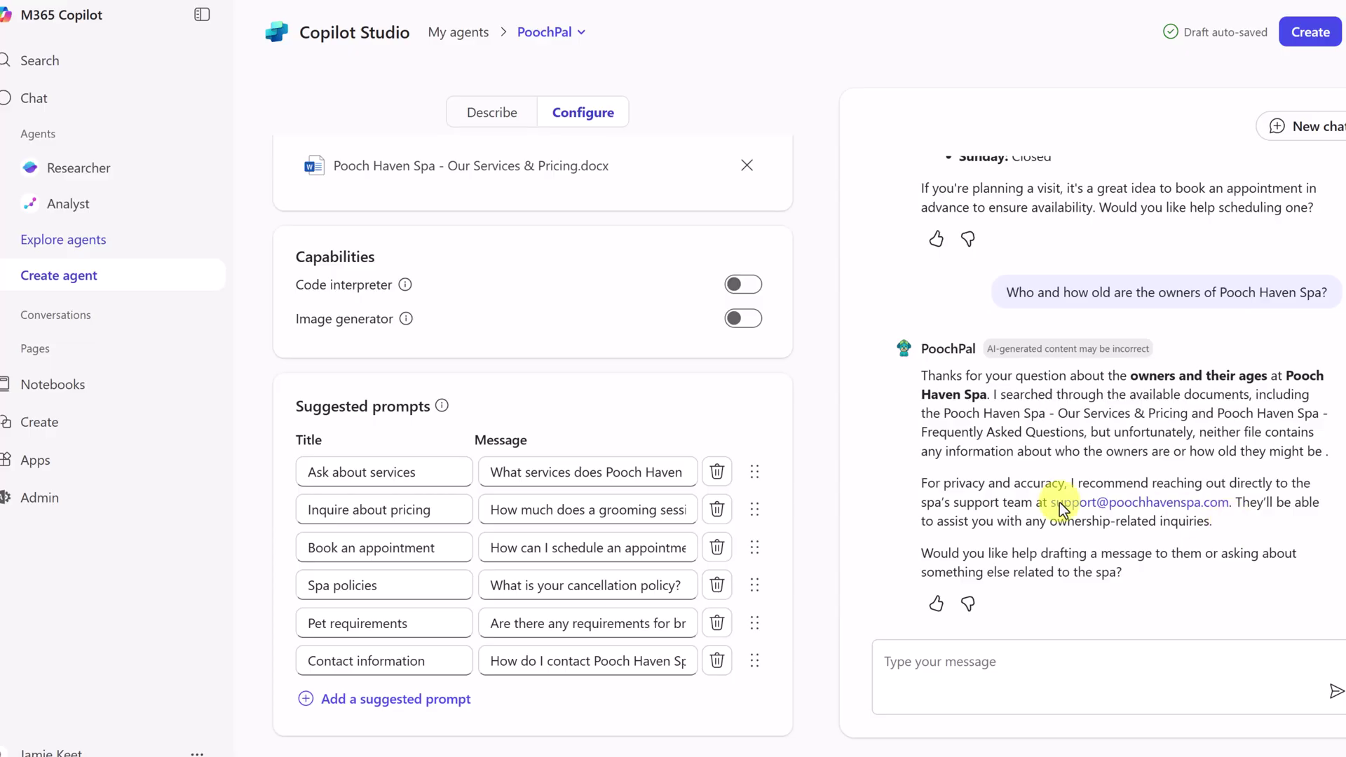
{"action": "scroll", "coordinate": [796, 458], "scroll_direction": "up", "scroll_amount": 5}
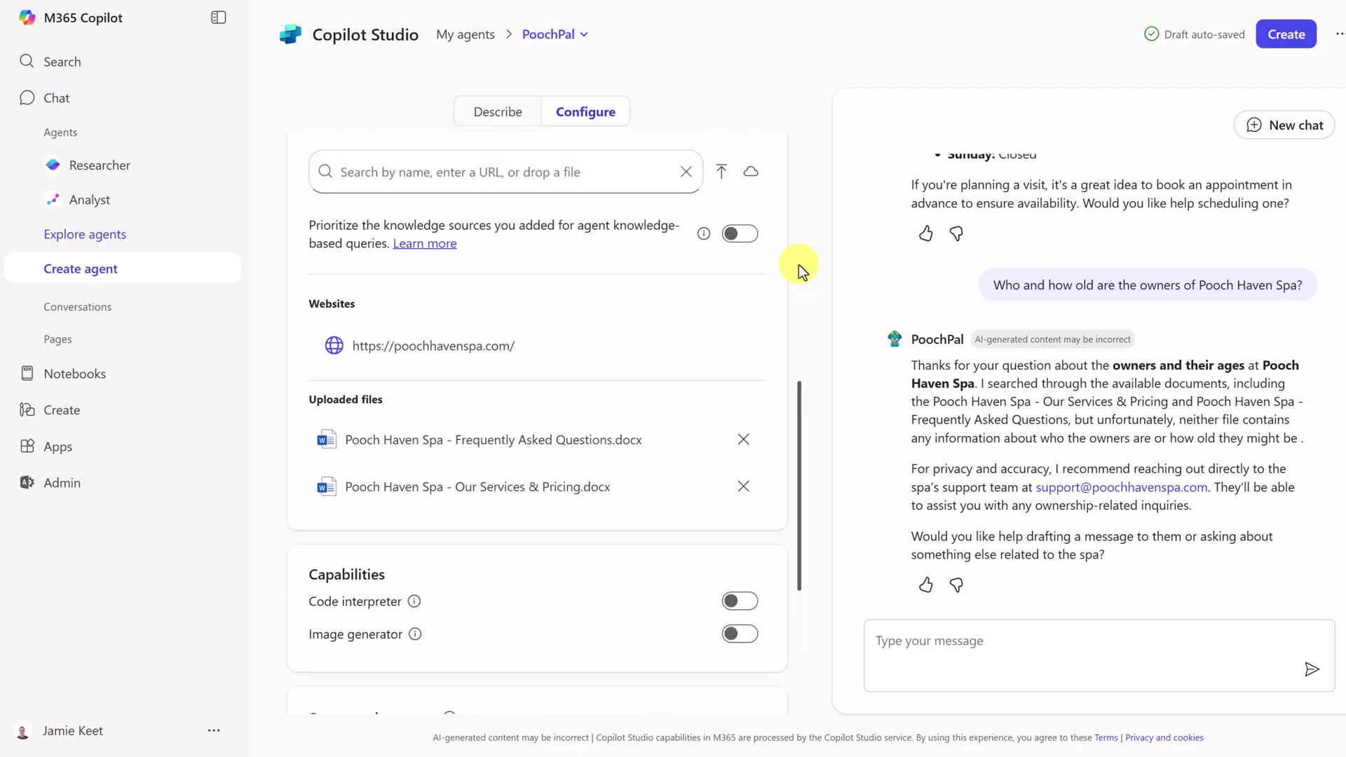
{"action": "scroll", "coordinate": [799, 264], "scroll_direction": "up", "scroll_amount": 2}
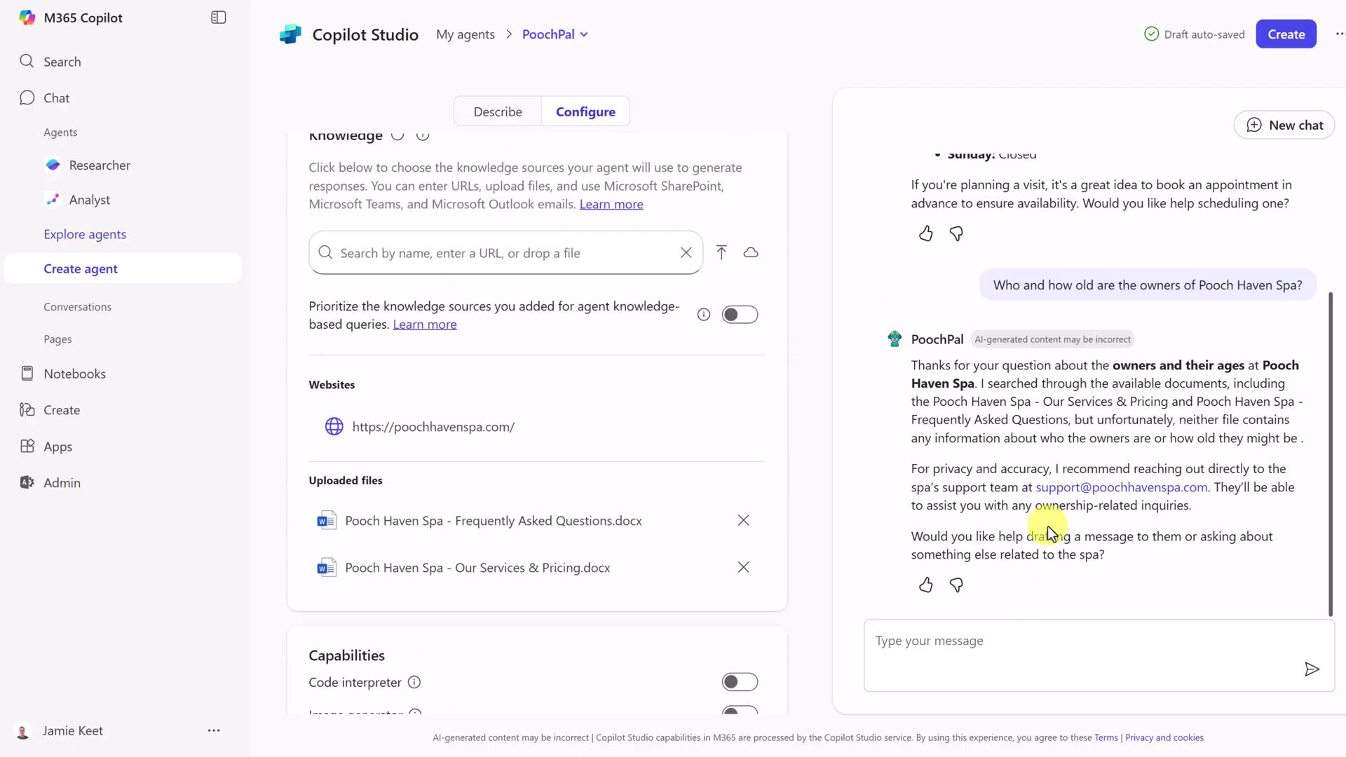
- Create PoochPal and set its sharing to Anyone in your organization
{"action": "left_click", "coordinate": [1287, 36]}
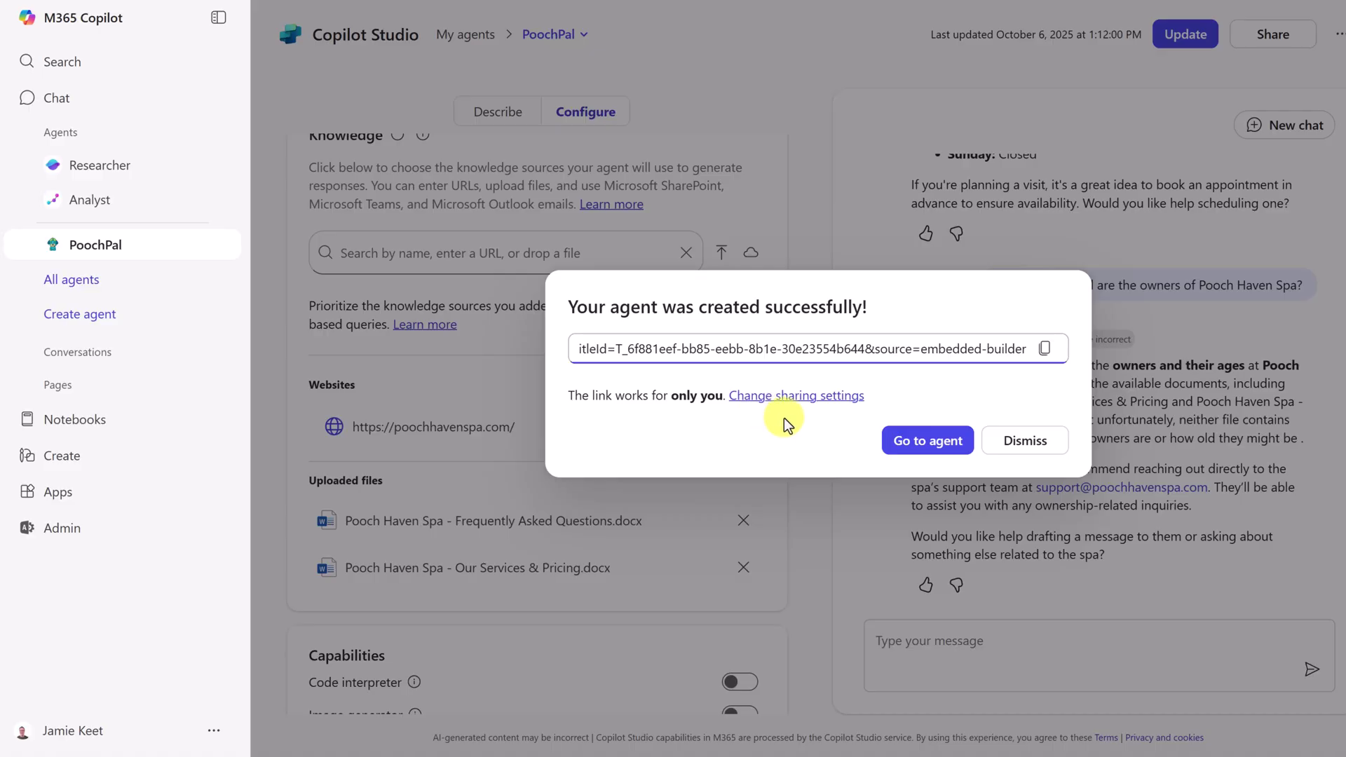
{"action": "left_click", "coordinate": [797, 397]}
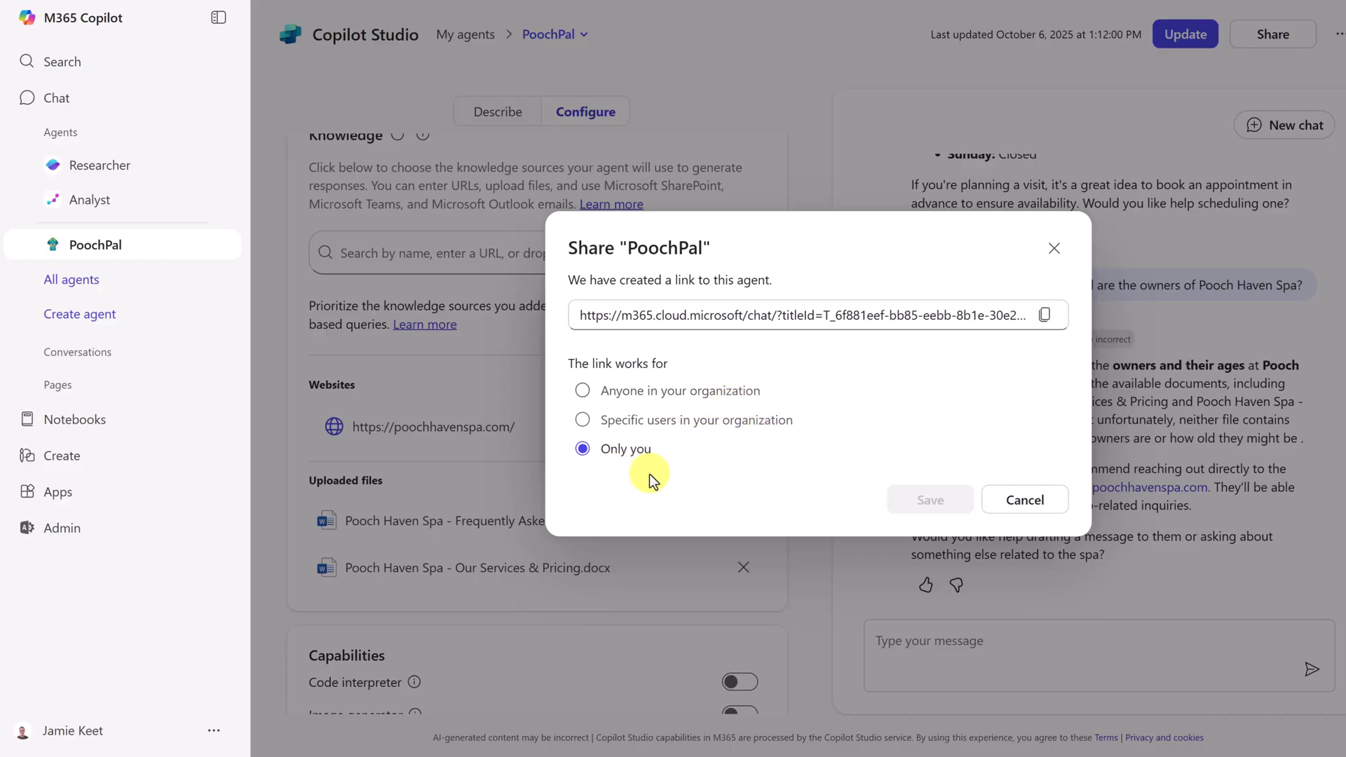
{"action": "left_click", "coordinate": [582, 389]}
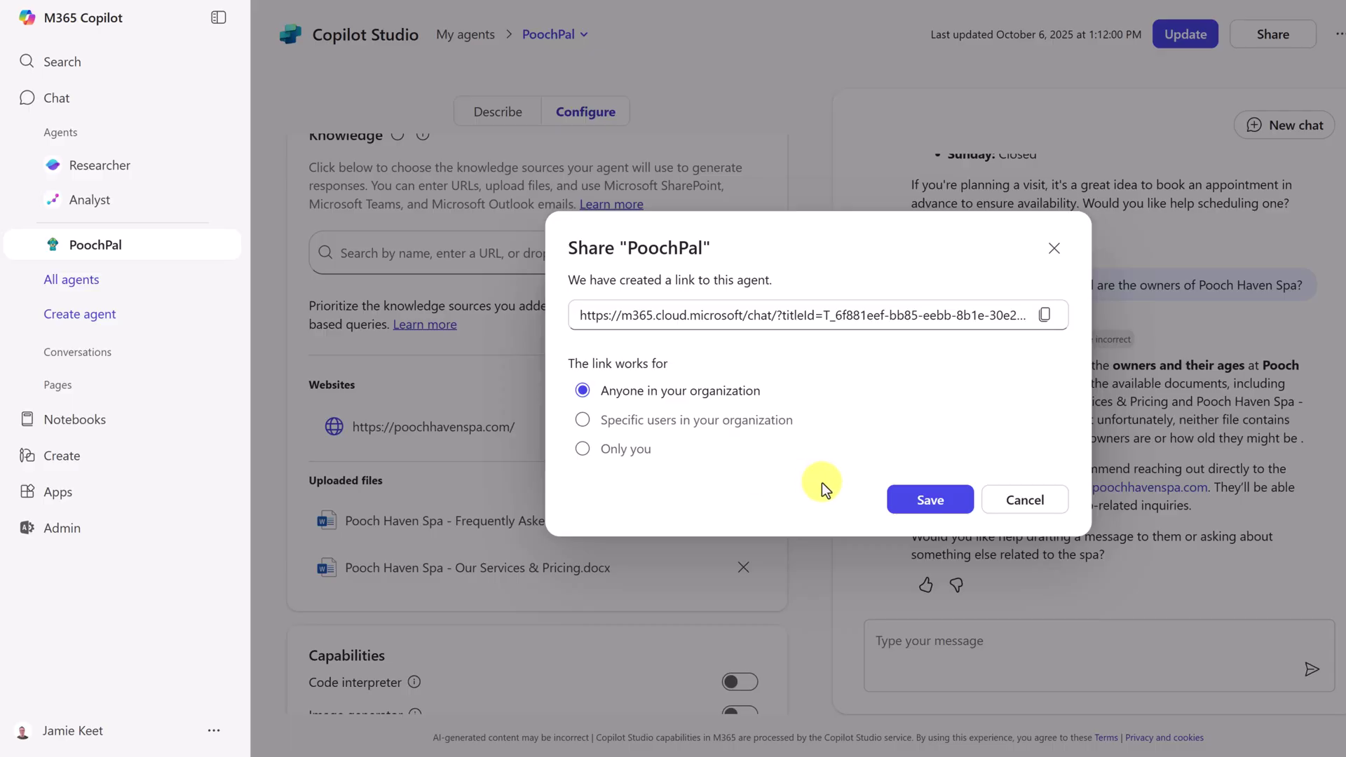
{"action": "left_click", "coordinate": [938, 508]}
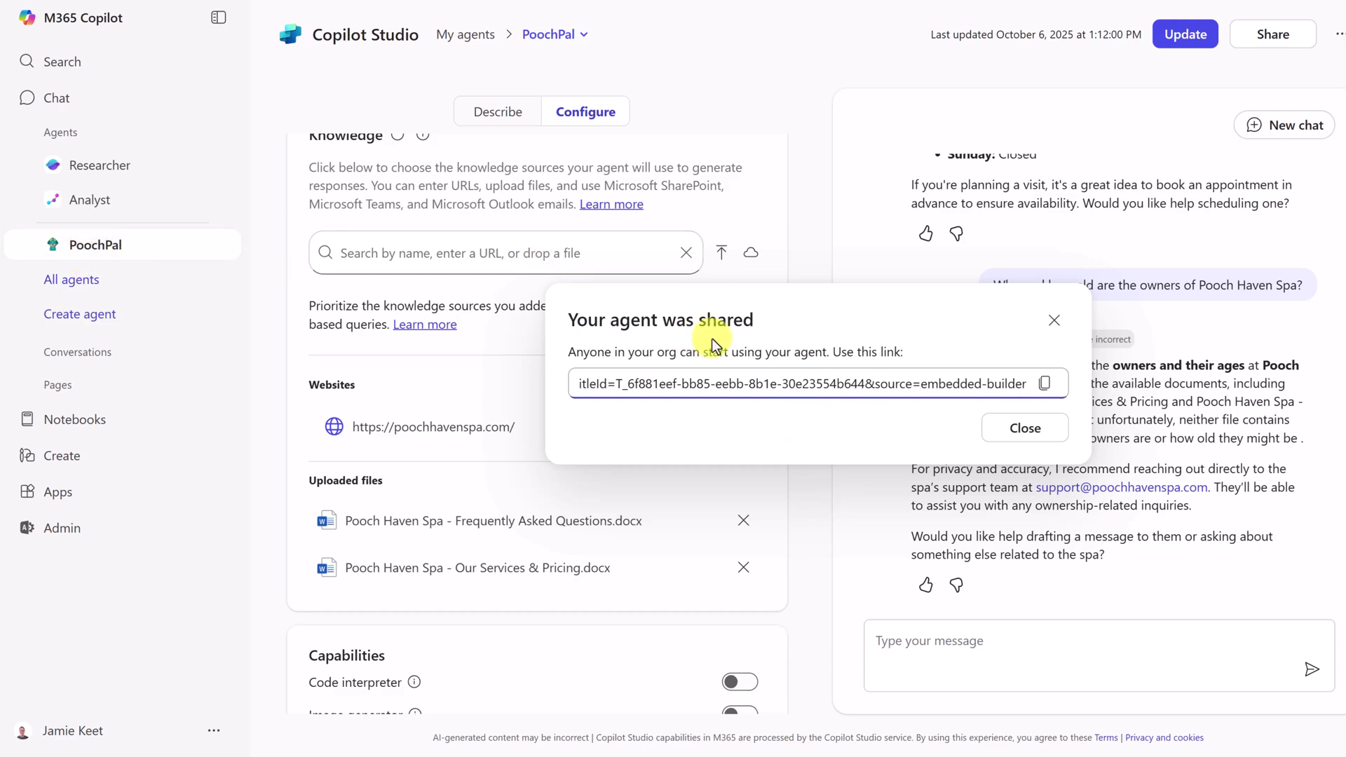
{"action": "left_click", "coordinate": [1005, 437]}
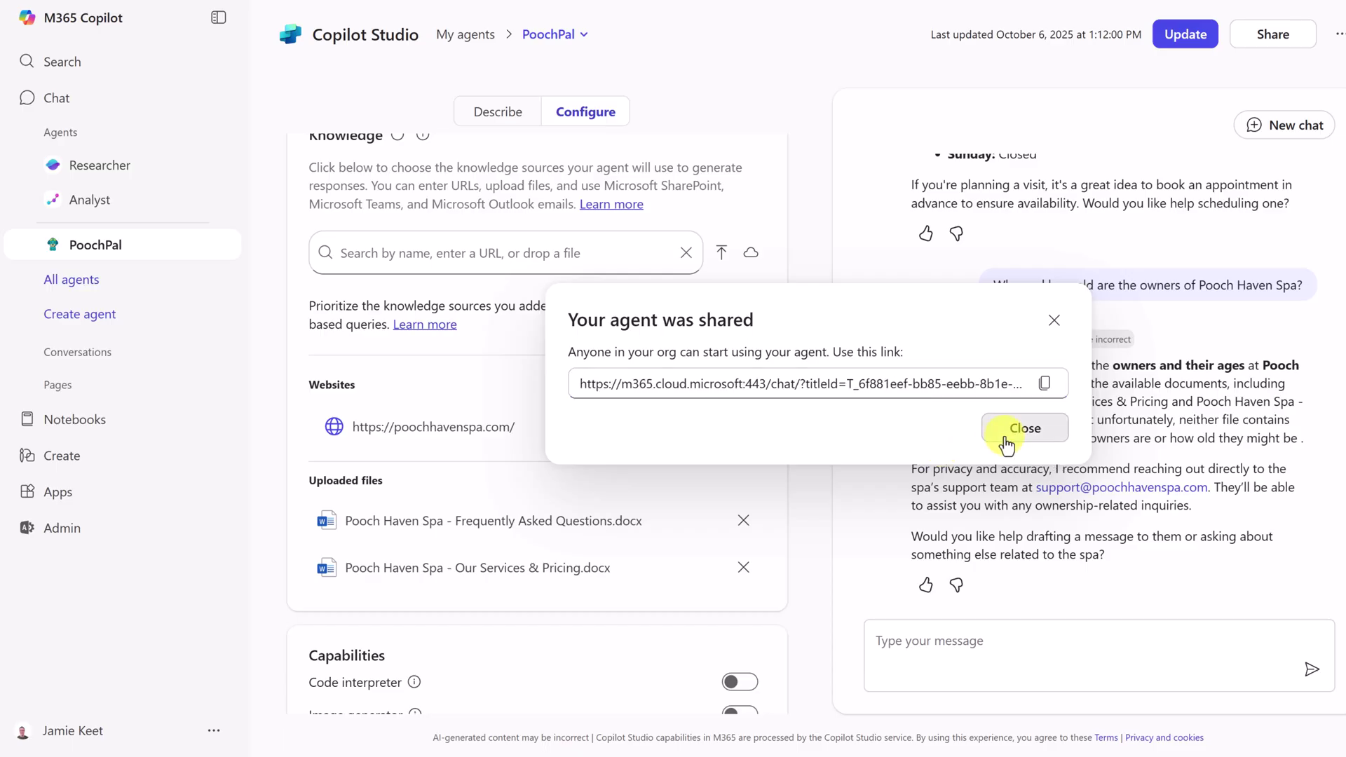
- From All agents, open PoochPal and ask 'How much is the Spa Deluxe Package?'
{"action": "left_click", "coordinate": [82, 289]}
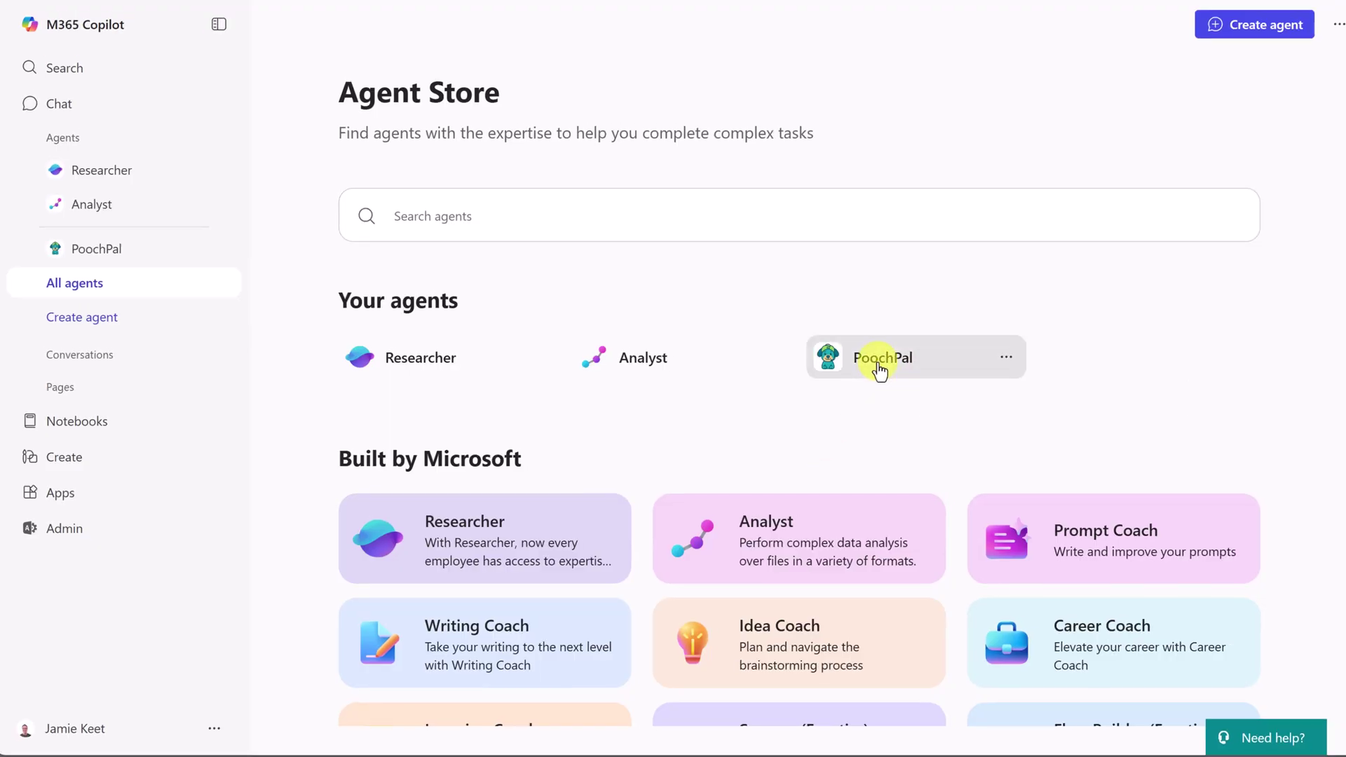
{"action": "left_click", "coordinate": [880, 372]}
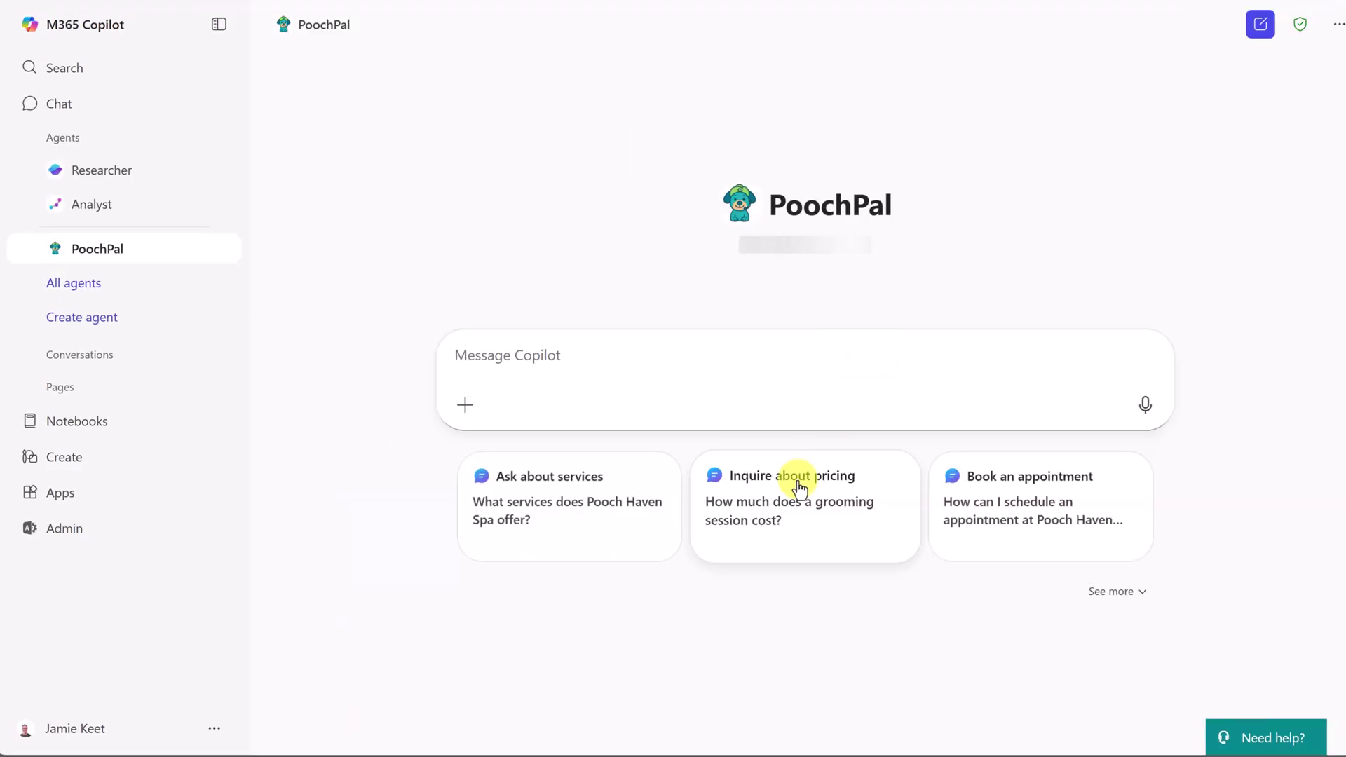
{"action": "left_click", "coordinate": [570, 353]}
{"action": "type", "text": "How much is the Spa Deluxe Package?"}
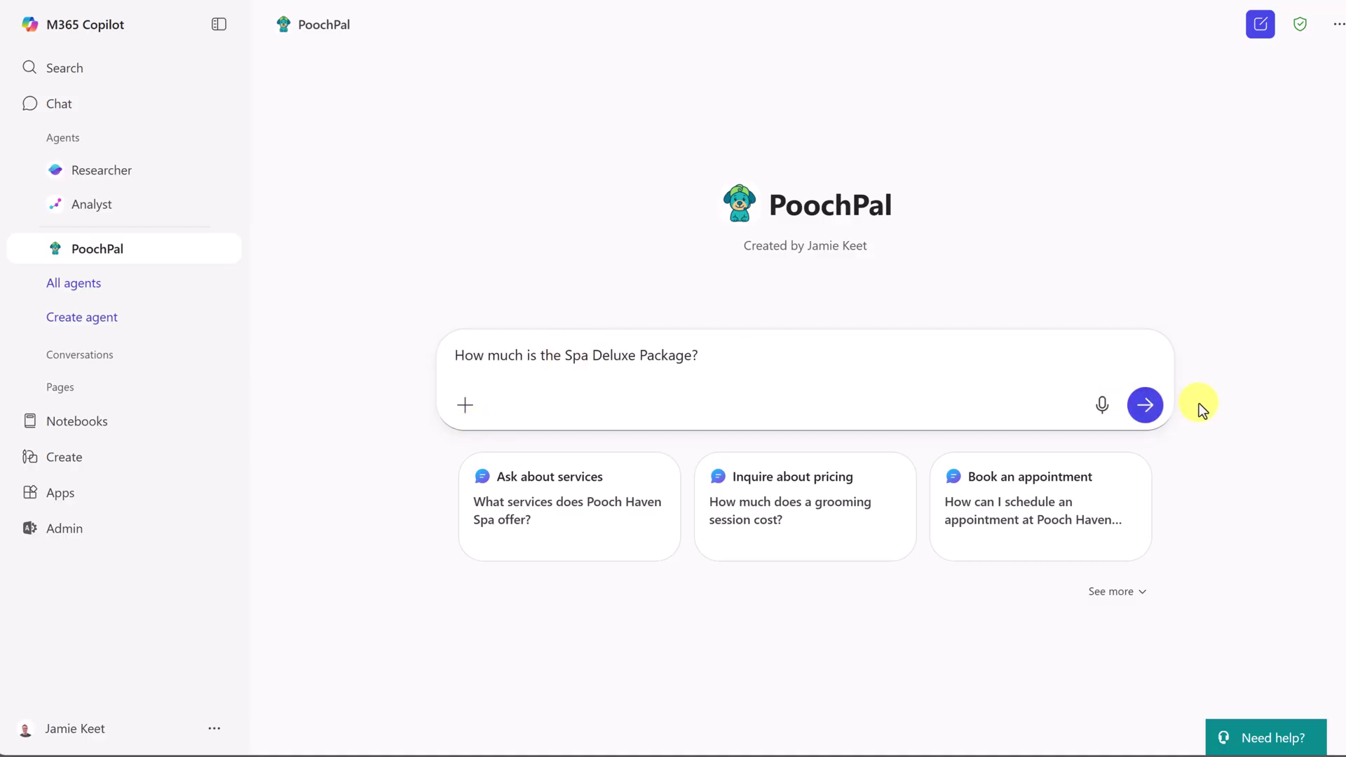
{"action": "left_click", "coordinate": [1146, 406]}
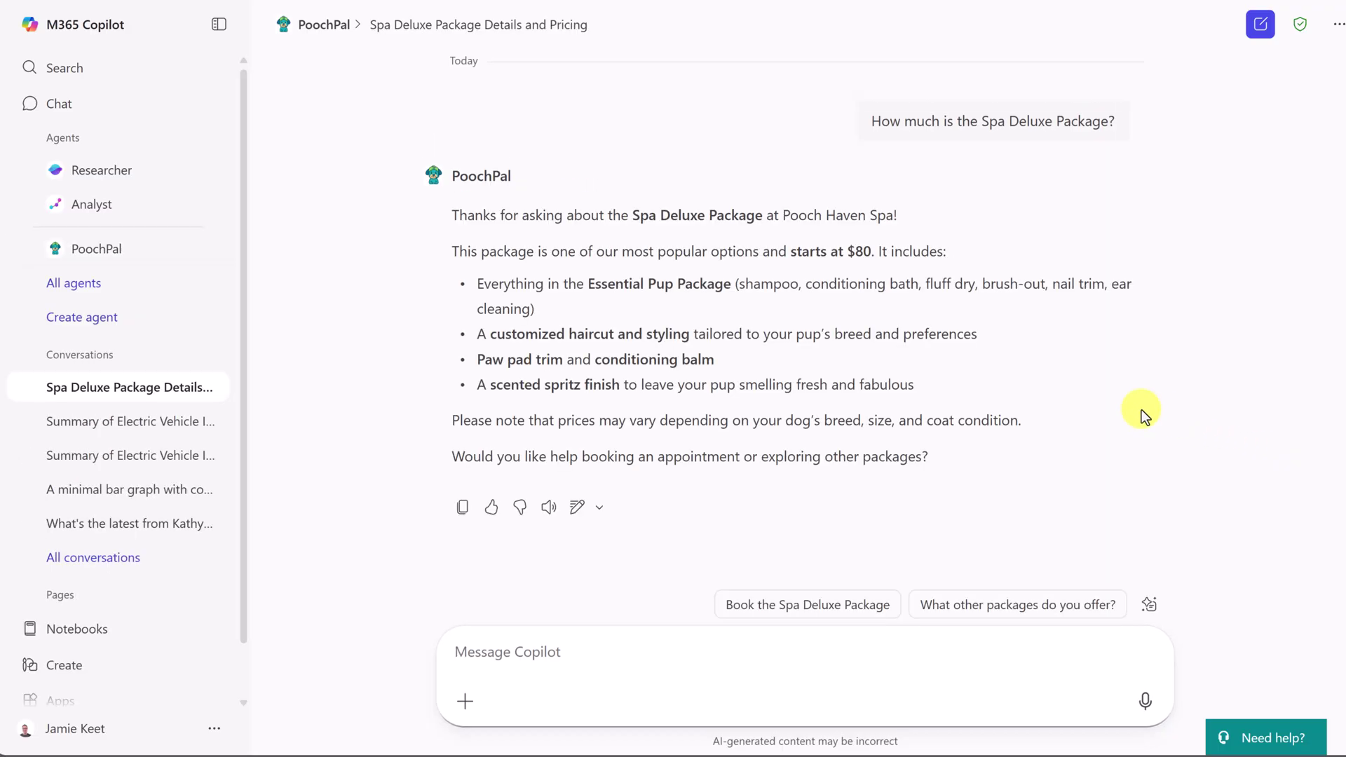